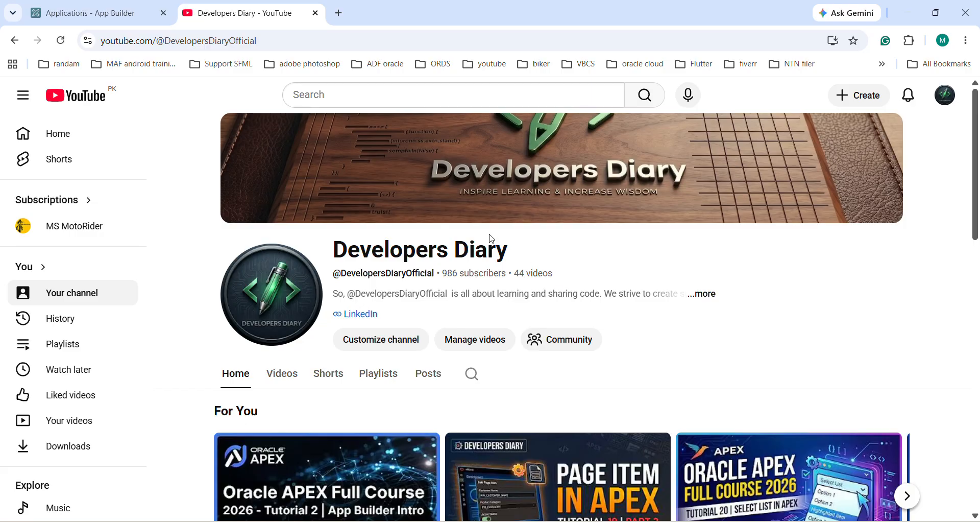
Step: Switch to the Oracle APEX App Builder and open page 26, Employee Detail Custom Page, of the Employee Demo App
{"action": "left_click", "coordinate": [66, 13]}
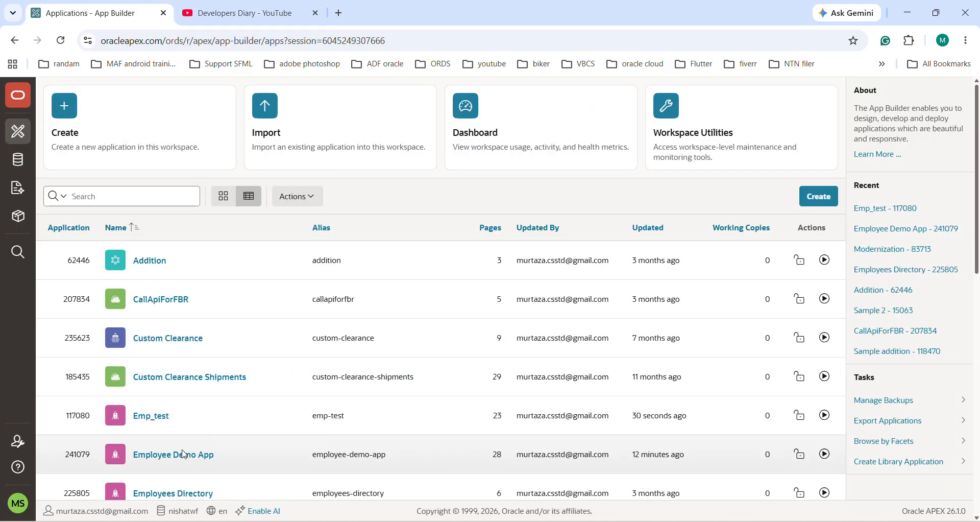
{"action": "left_click", "coordinate": [164, 454]}
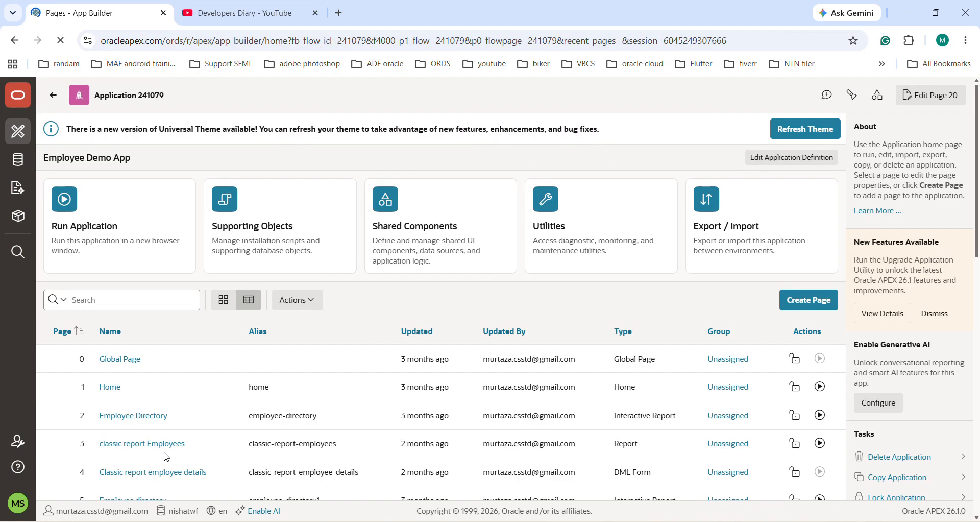
{"action": "scroll", "coordinate": [166, 455], "scroll_direction": "down", "scroll_amount": 10}
{"action": "scroll", "coordinate": [167, 455], "scroll_direction": "down", "scroll_amount": 3}
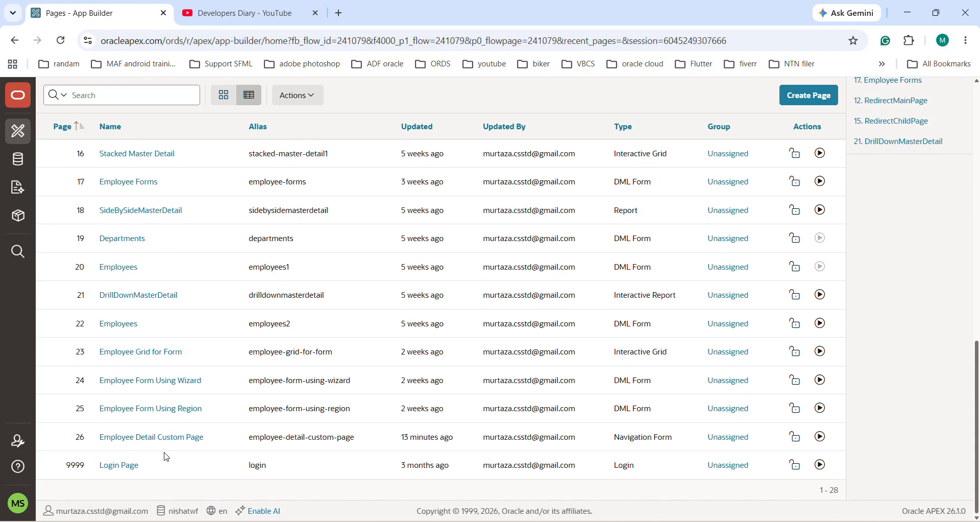
{"action": "left_click", "coordinate": [112, 440]}
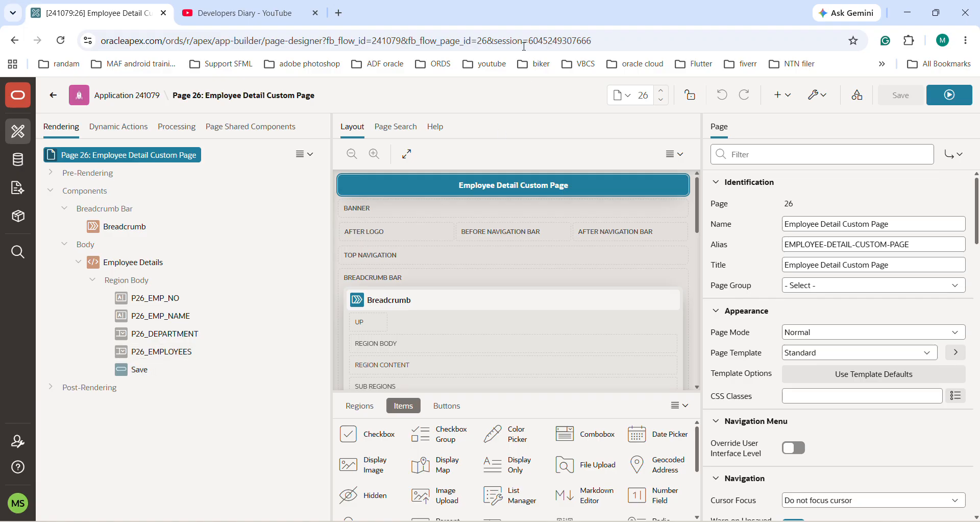
Step: Duplicate the Save button in the Employee Details region and set the copy's name and label to Delete
{"action": "left_click", "coordinate": [138, 374]}
{"action": "right_click", "coordinate": [139, 376]}
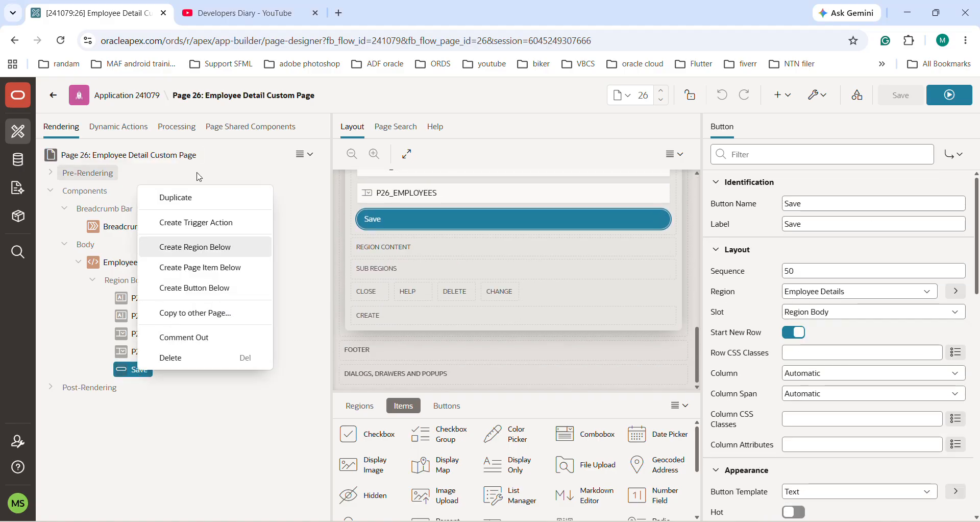
{"action": "left_click", "coordinate": [175, 197]}
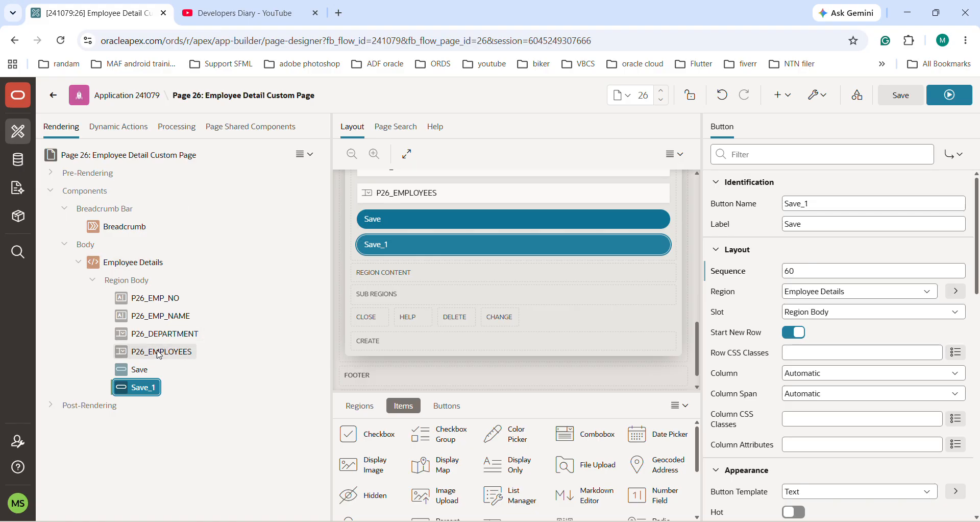
{"action": "left_click", "coordinate": [800, 201]}
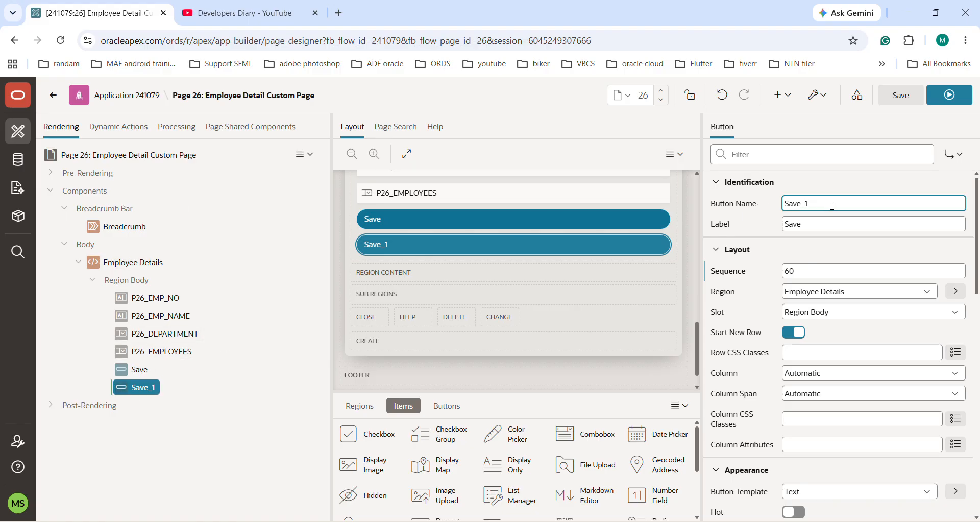
{"action": "key", "text": "ctrl+a"}
{"action": "type", "text": "Del"}
{"action": "left_click", "coordinate": [821, 227]}
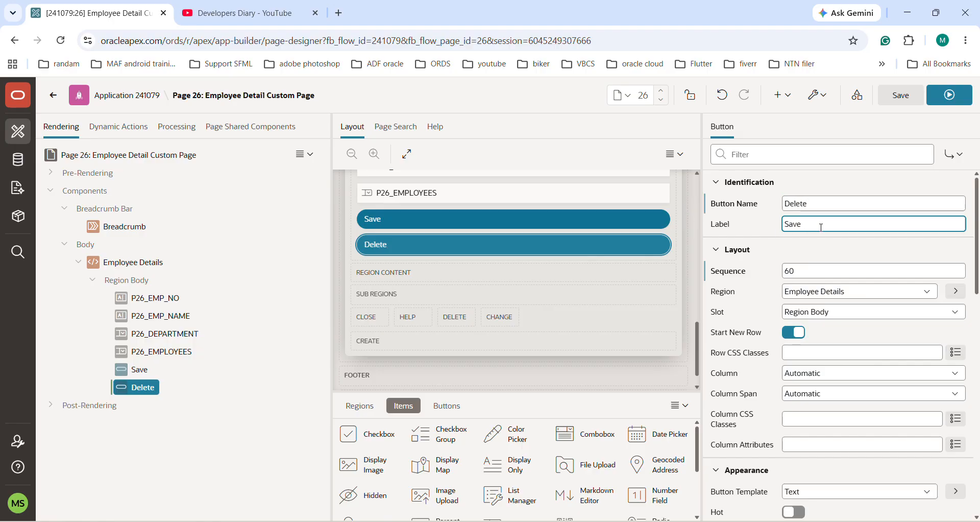
{"action": "key", "text": "ctrl+a"}
{"action": "type", "text": "D"}
Step: Duplicate the Delete button and set the copy's button name and label to Update
{"action": "left_click", "coordinate": [134, 369]}
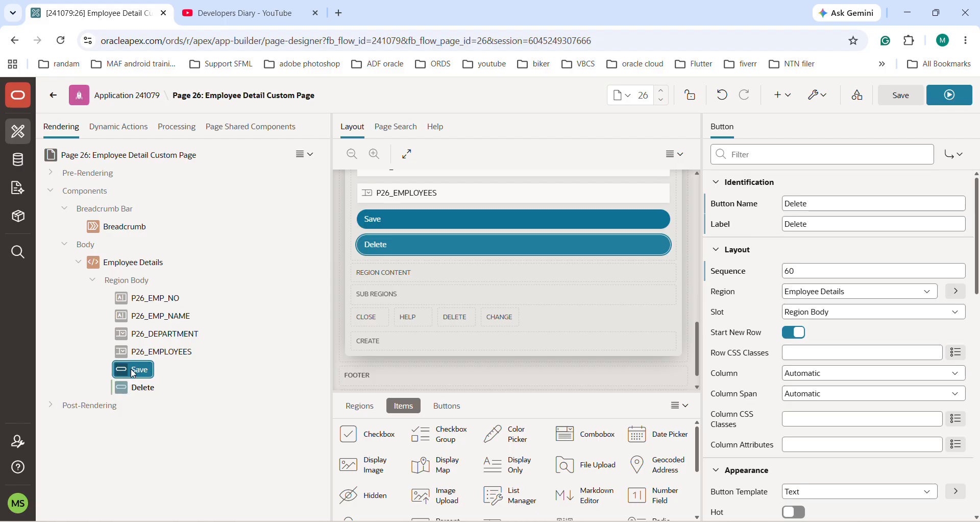
{"action": "left_click", "coordinate": [134, 386]}
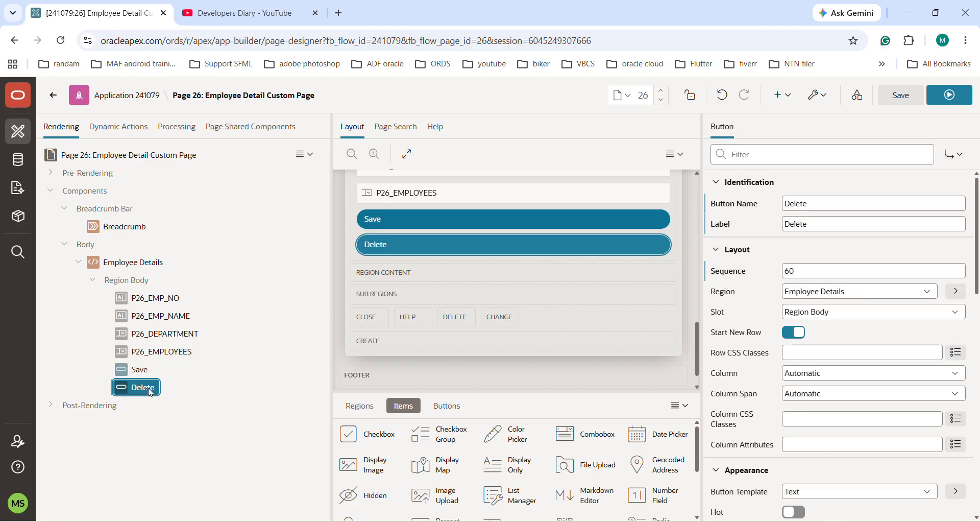
{"action": "right_click", "coordinate": [149, 390]}
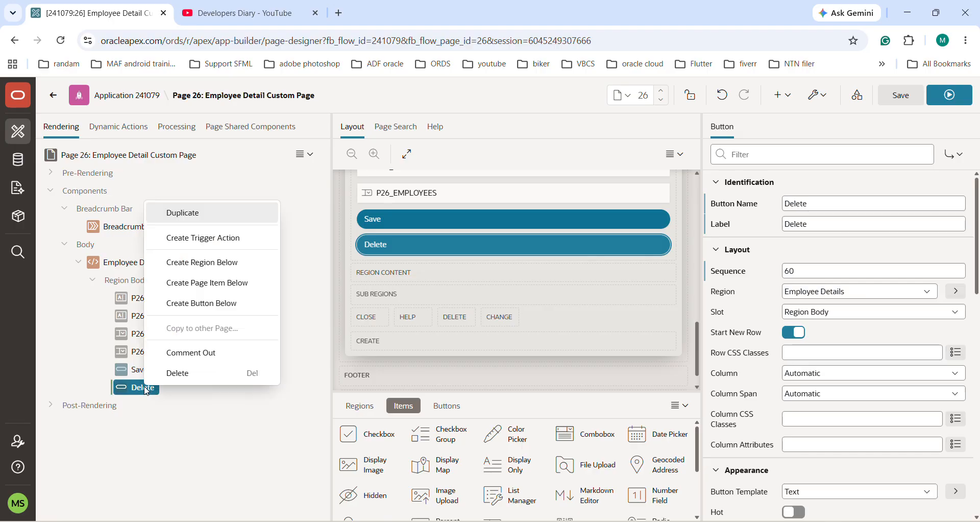
{"action": "left_click", "coordinate": [196, 215]}
{"action": "left_click", "coordinate": [853, 192]}
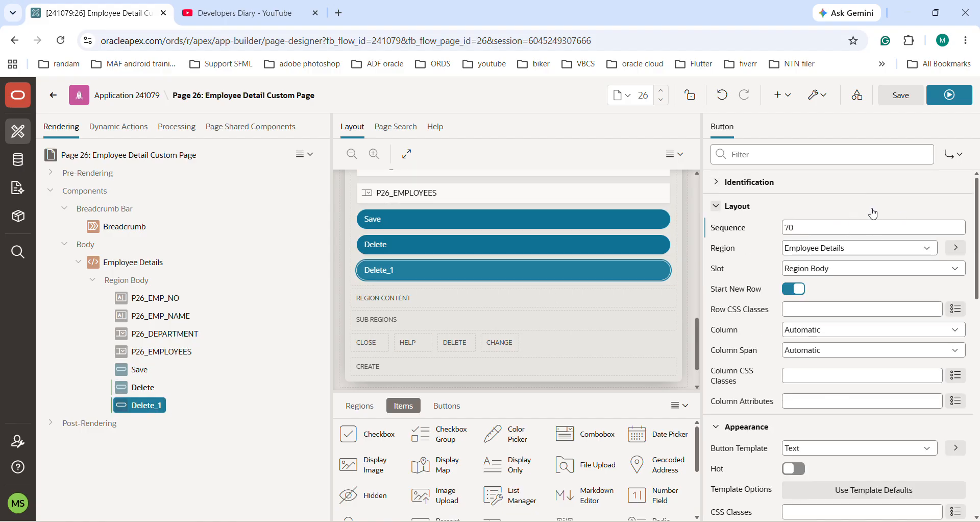
{"action": "left_click", "coordinate": [720, 182]}
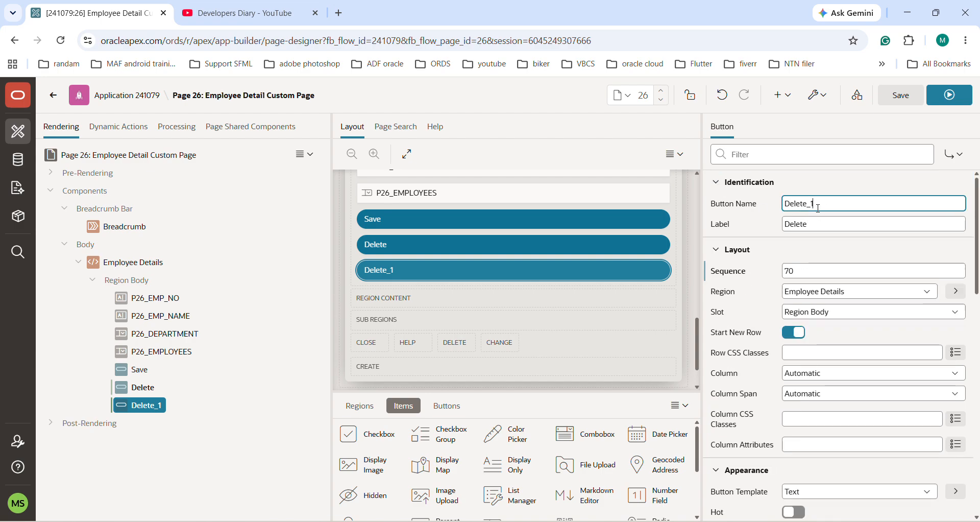
{"action": "double_click", "coordinate": [818, 207]}
{"action": "type", "text": "Update"}
{"action": "double_click", "coordinate": [794, 221]}
{"action": "type", "text": "U"}
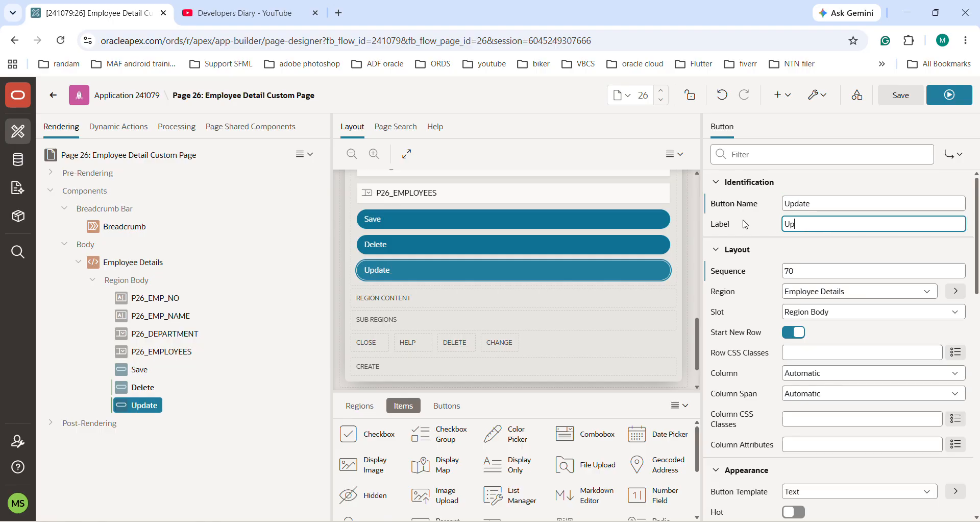
{"action": "left_click", "coordinate": [825, 204]}
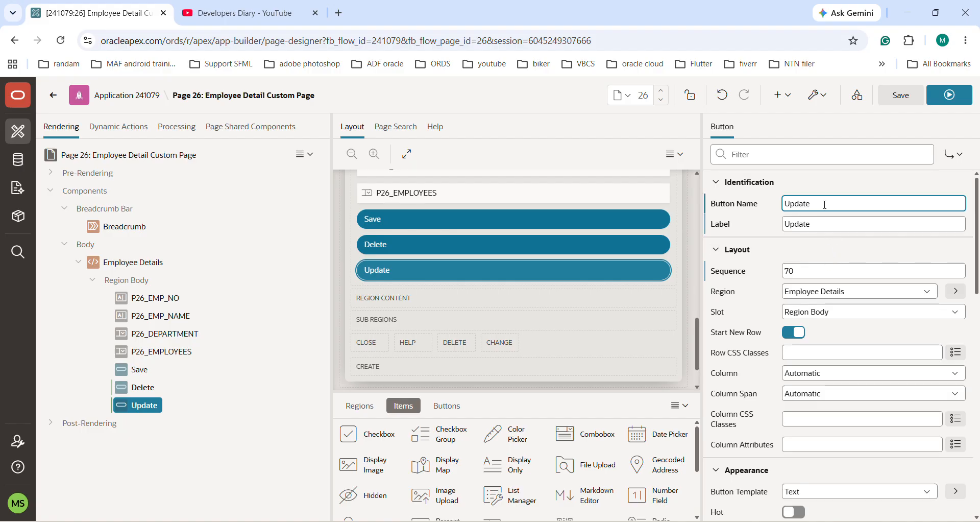
Step: Set the Save button's template to Icon and enable its Hot setting
{"action": "left_click", "coordinate": [136, 369]}
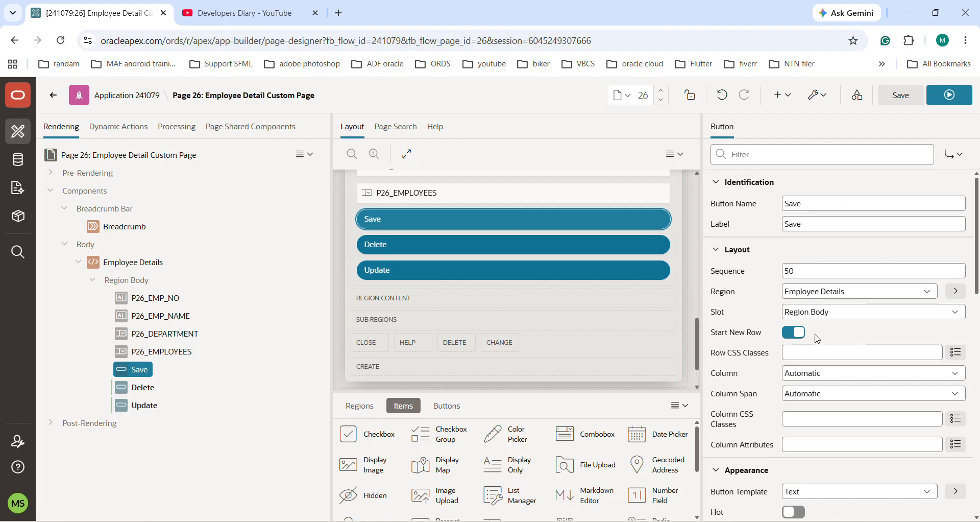
{"action": "scroll", "coordinate": [817, 339], "scroll_direction": "down", "scroll_amount": 3}
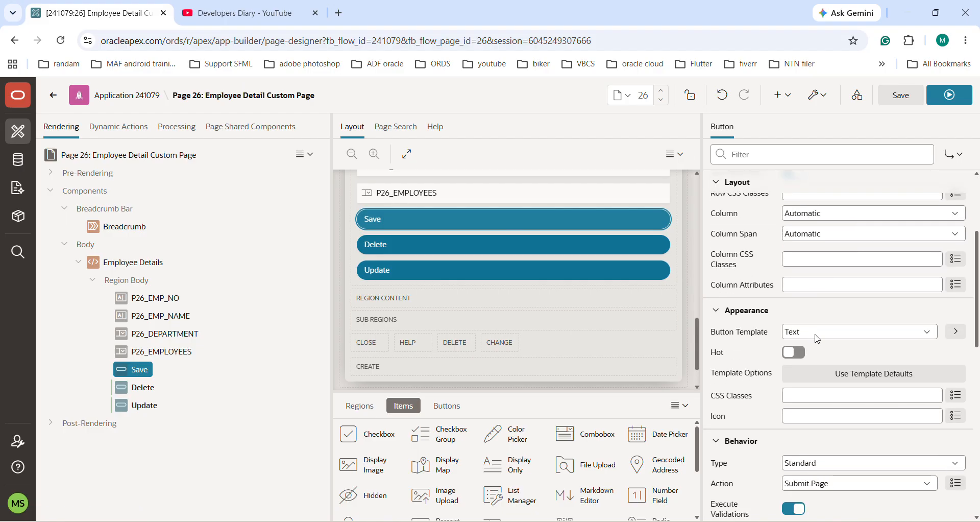
{"action": "left_click", "coordinate": [818, 337]}
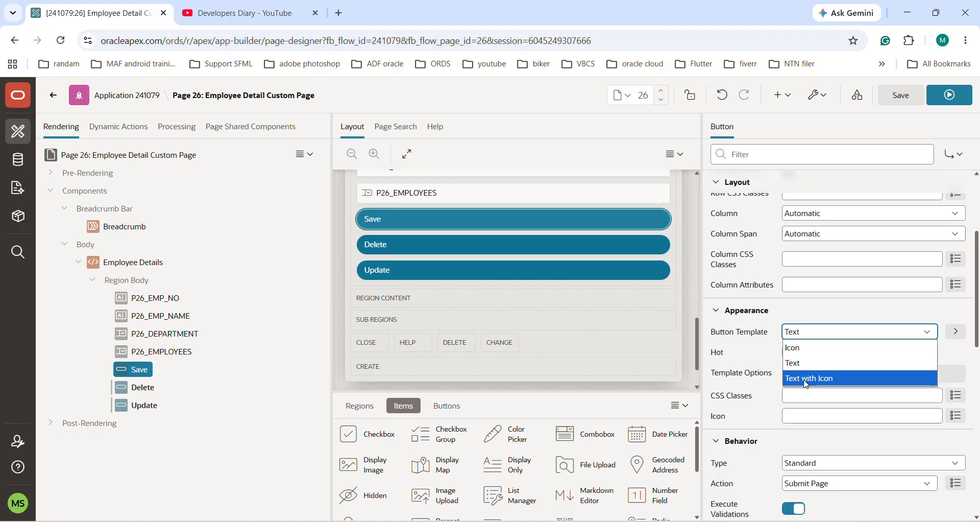
{"action": "left_click", "coordinate": [804, 347]}
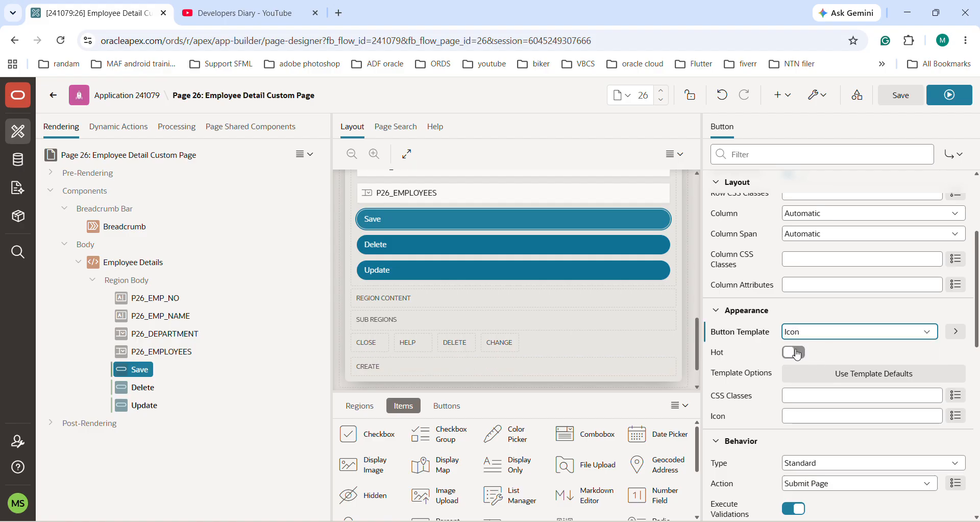
{"action": "left_click", "coordinate": [790, 352]}
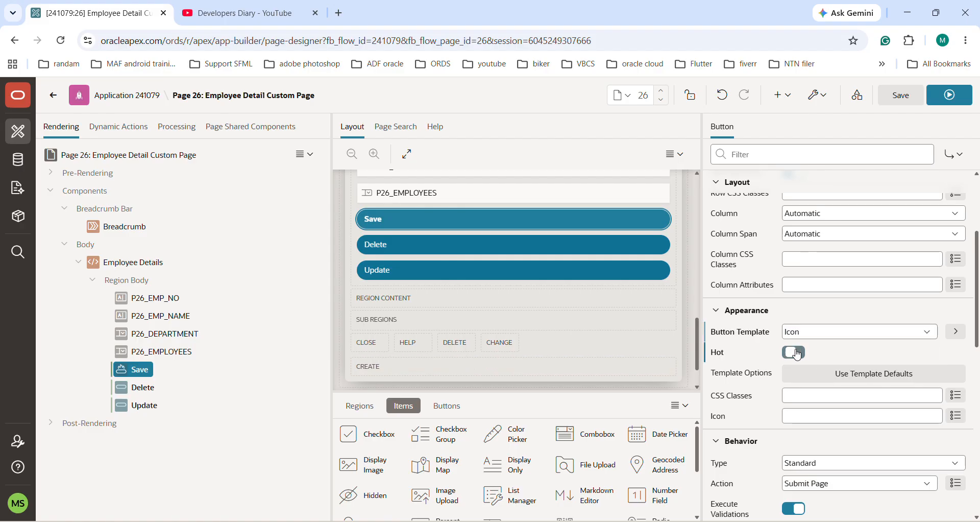
Step: Examine the Save button's template options, including size, type, style, icon hover animation and spacing, keeping the defaults
{"action": "left_click", "coordinate": [809, 378]}
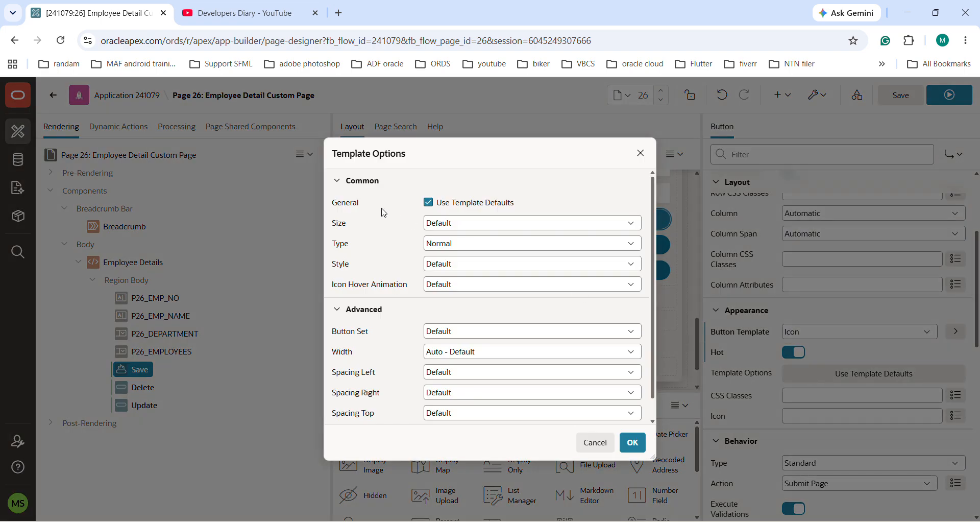
{"action": "left_click", "coordinate": [457, 229]}
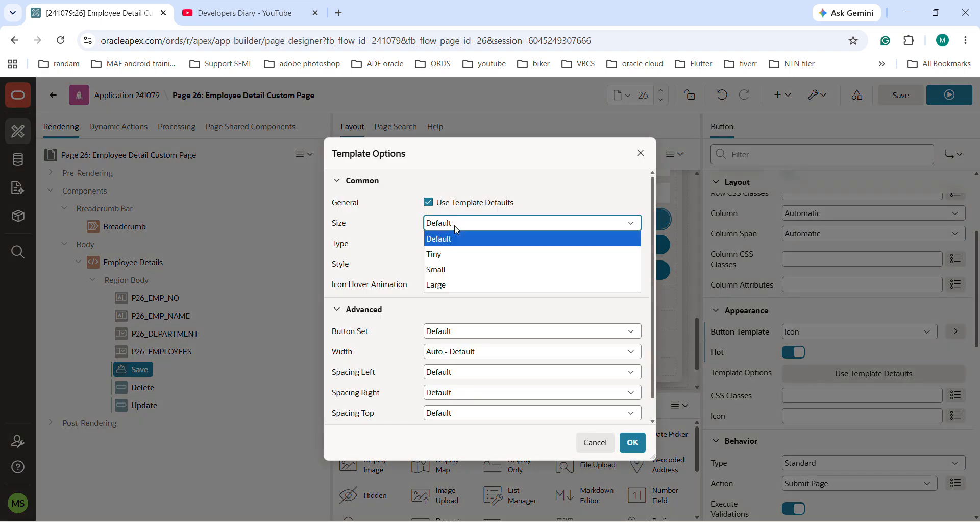
{"action": "left_click", "coordinate": [457, 229]}
{"action": "key", "text": "Tab"}
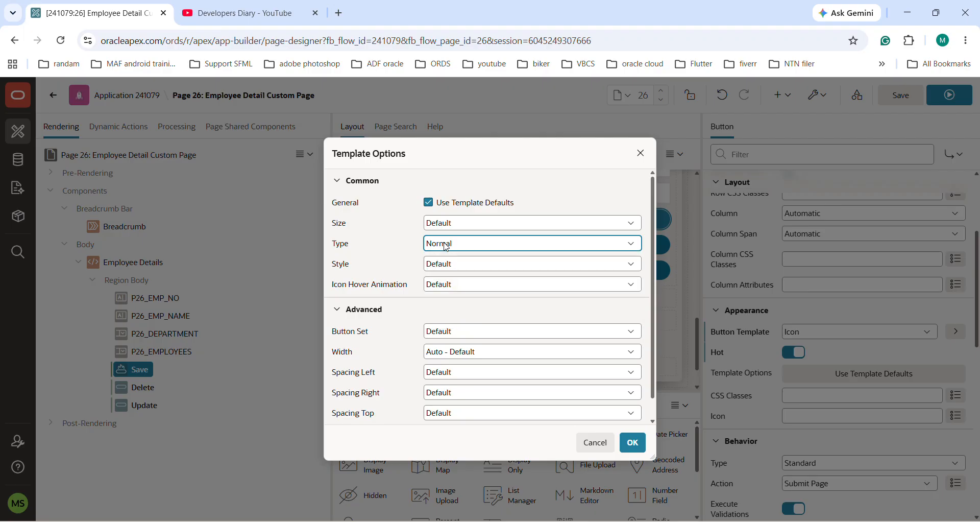
{"action": "key", "text": "Tab"}
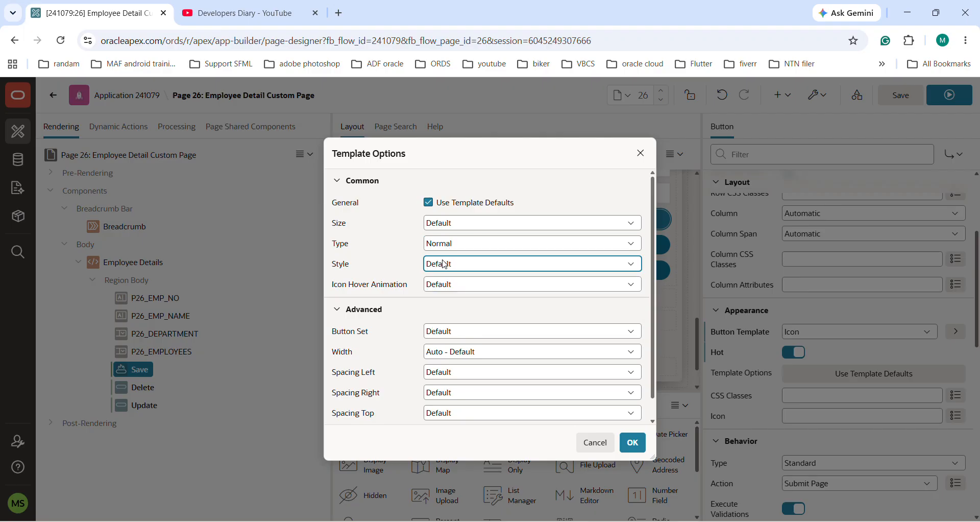
{"action": "left_click", "coordinate": [445, 286]}
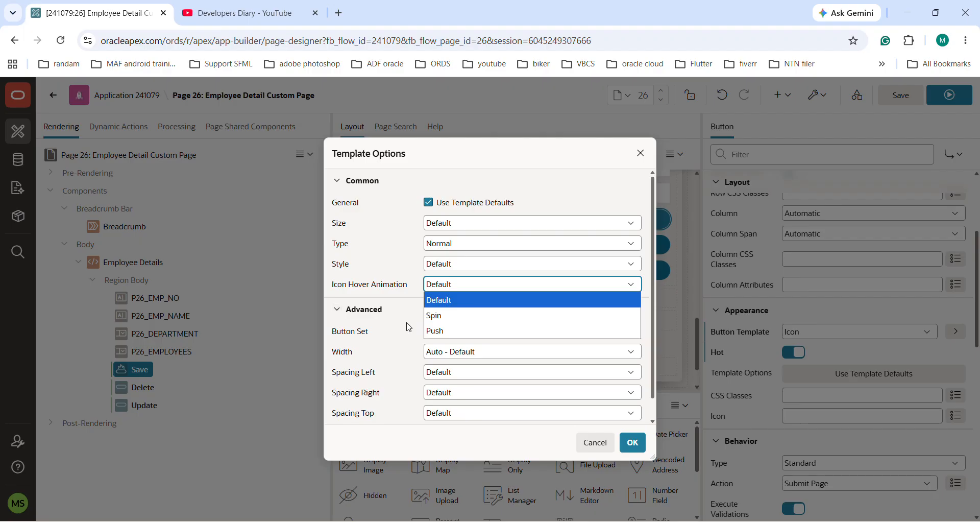
{"action": "left_click", "coordinate": [412, 373]}
{"action": "left_click", "coordinate": [412, 373]}
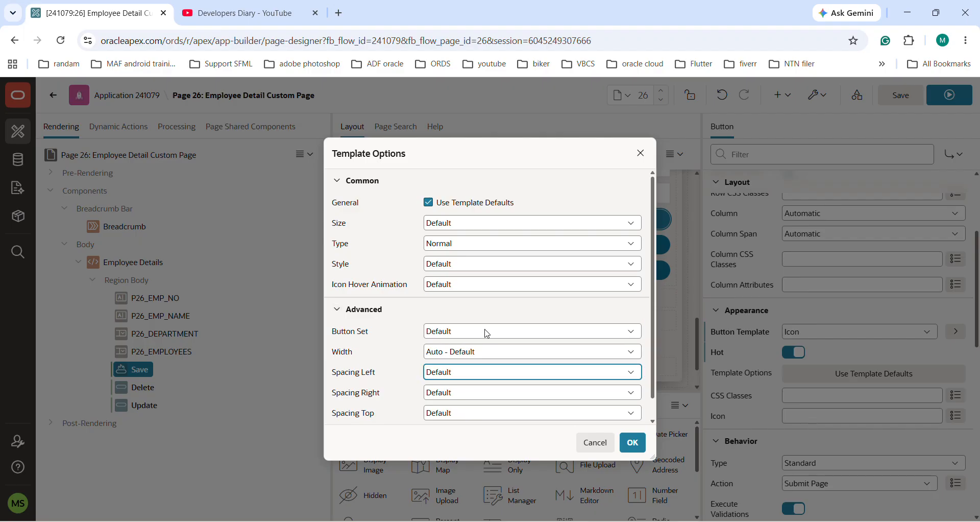
{"action": "scroll", "coordinate": [460, 363], "scroll_direction": "down", "scroll_amount": 1}
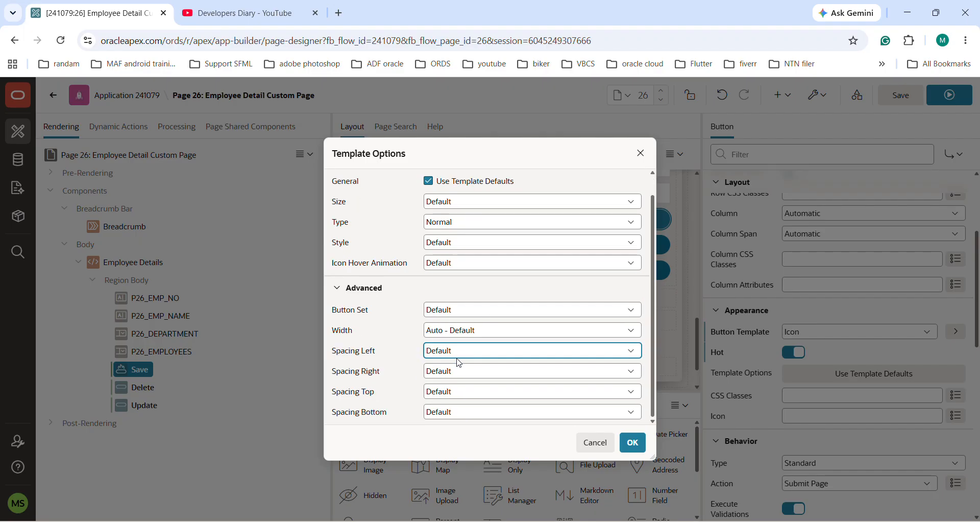
{"action": "scroll", "coordinate": [460, 363], "scroll_direction": "up", "scroll_amount": 1}
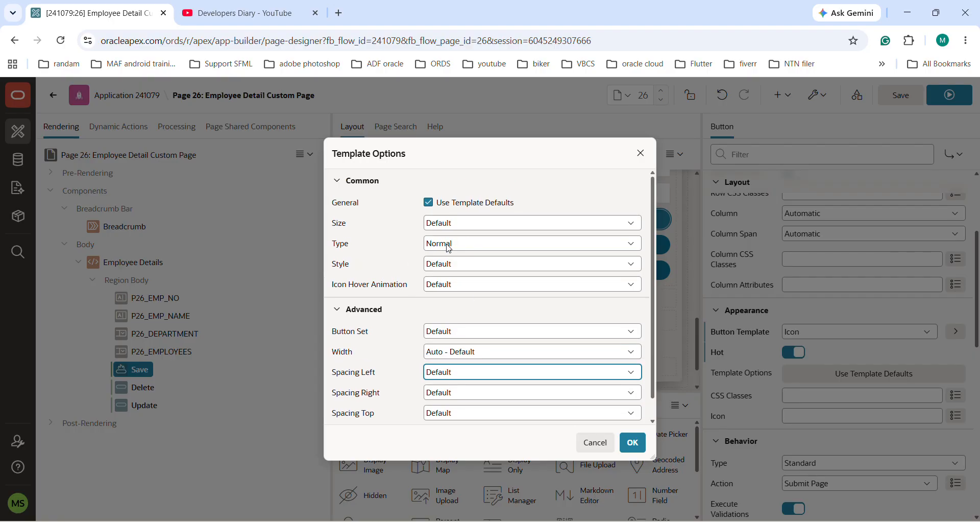
{"action": "left_click", "coordinate": [631, 441]}
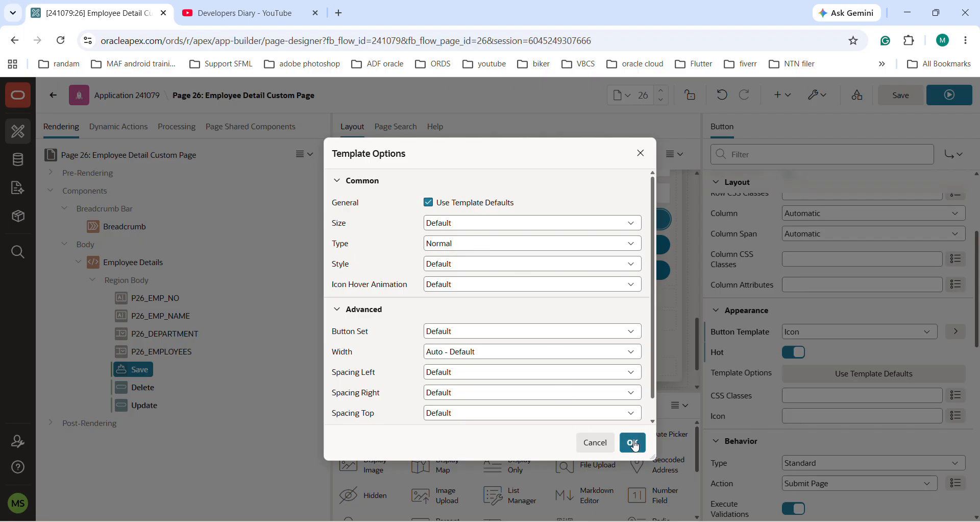
Step: Give the Save button the icon fa-check-circle, and save and run the page
{"action": "scroll", "coordinate": [867, 446], "scroll_direction": "down", "scroll_amount": 3}
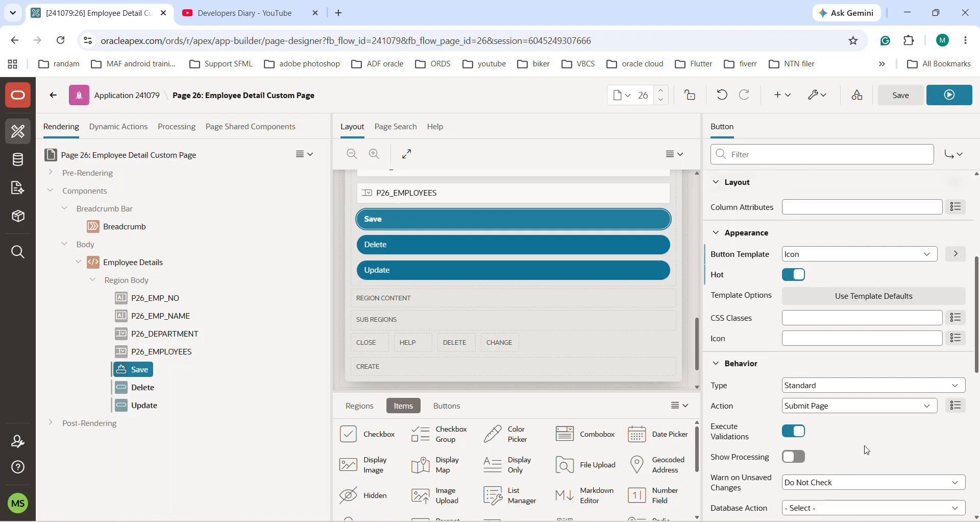
{"action": "left_click", "coordinate": [804, 342]}
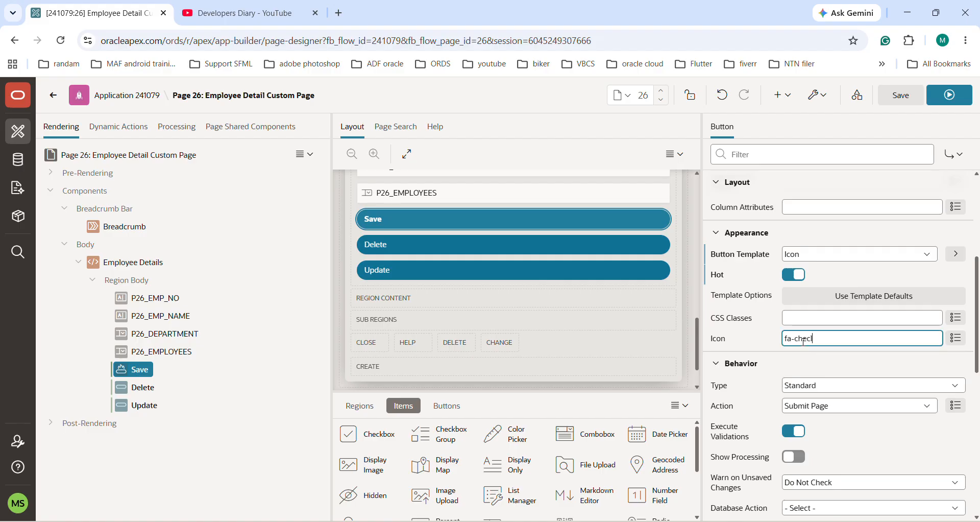
{"action": "type", "text": "fa-check-circle"}
{"action": "left_click", "coordinate": [901, 95]}
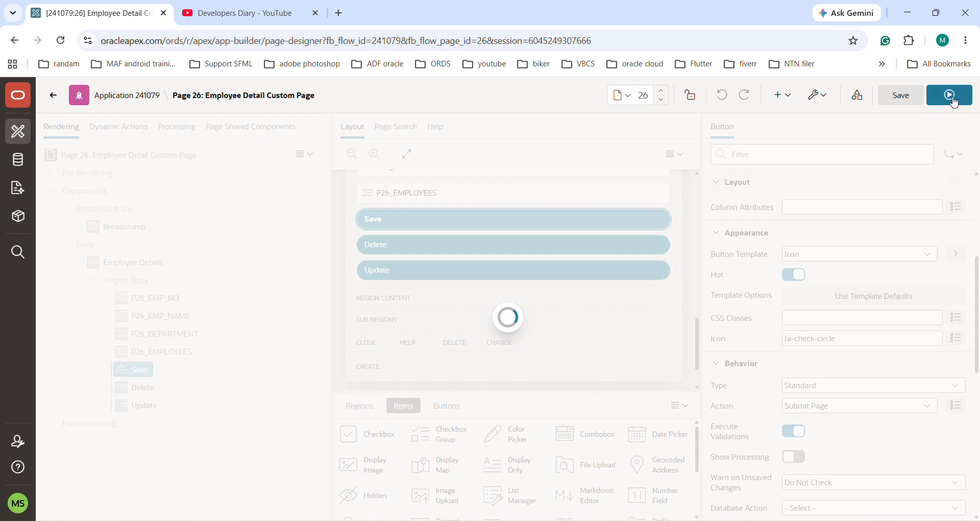
{"action": "left_click", "coordinate": [950, 98]}
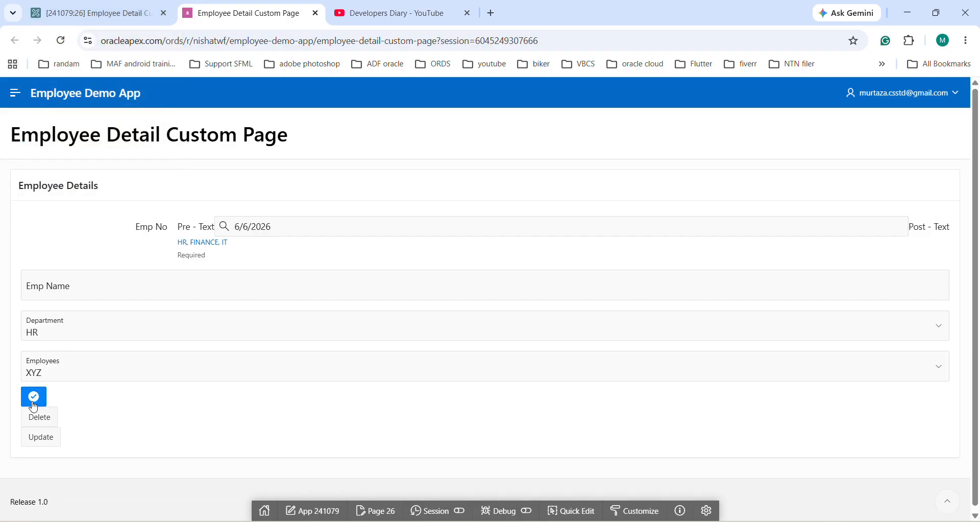
Step: Return to the page designer and enable the Delete button's Hot setting, keeping its Text template
{"action": "left_click", "coordinate": [92, 13]}
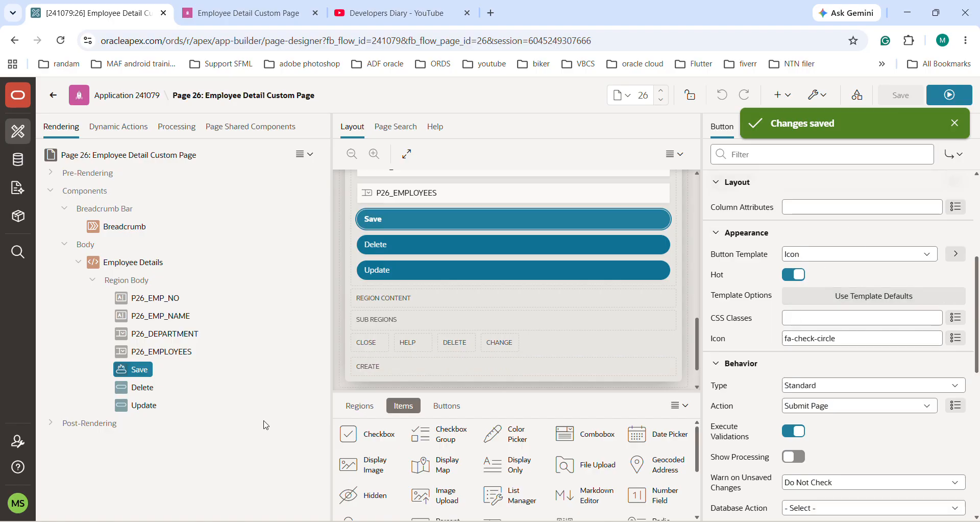
{"action": "left_click", "coordinate": [150, 387]}
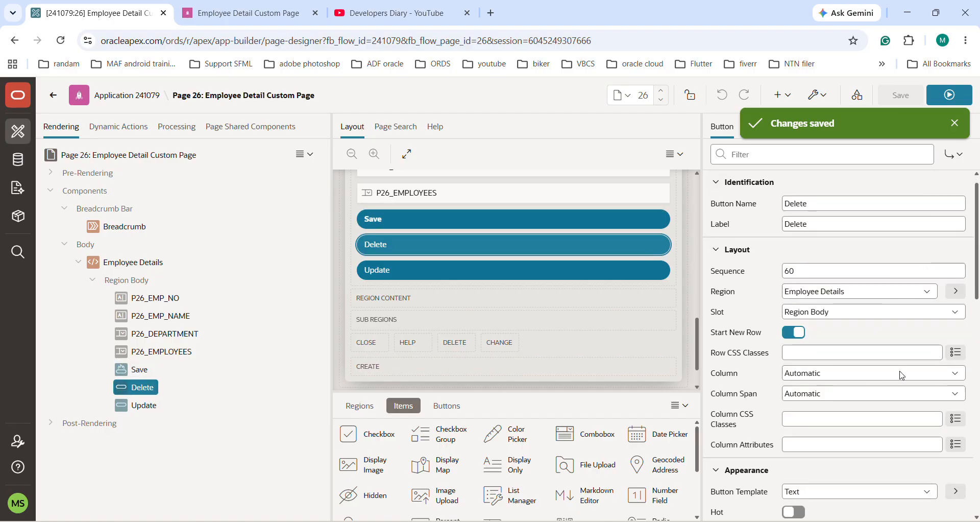
{"action": "scroll", "coordinate": [901, 375], "scroll_direction": "down", "scroll_amount": 3}
{"action": "scroll", "coordinate": [902, 375], "scroll_direction": "down", "scroll_amount": 1}
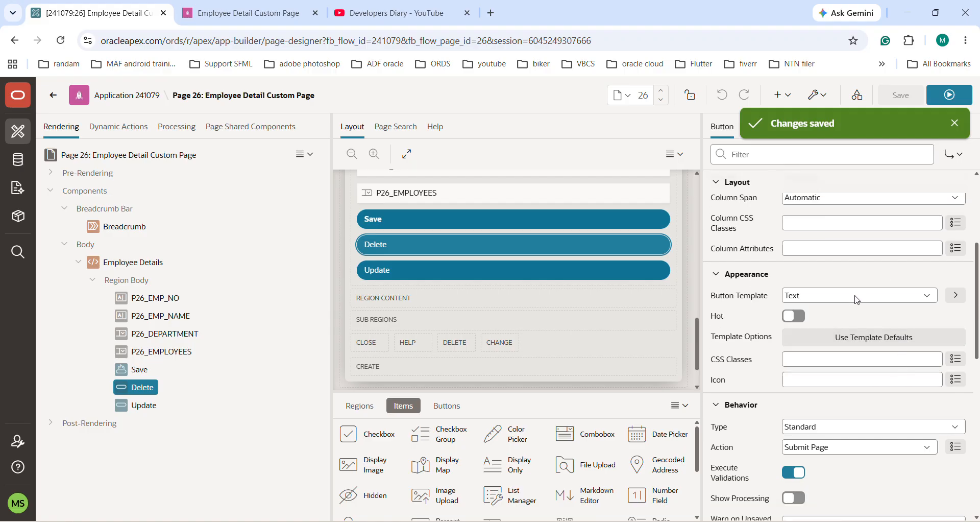
{"action": "left_click", "coordinate": [837, 296]}
{"action": "left_click", "coordinate": [837, 296]}
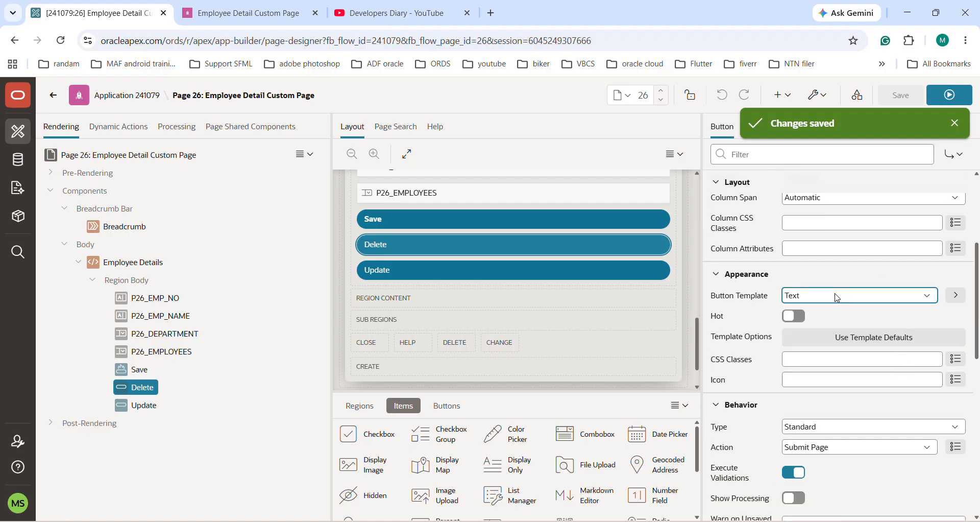
{"action": "left_click", "coordinate": [793, 316]}
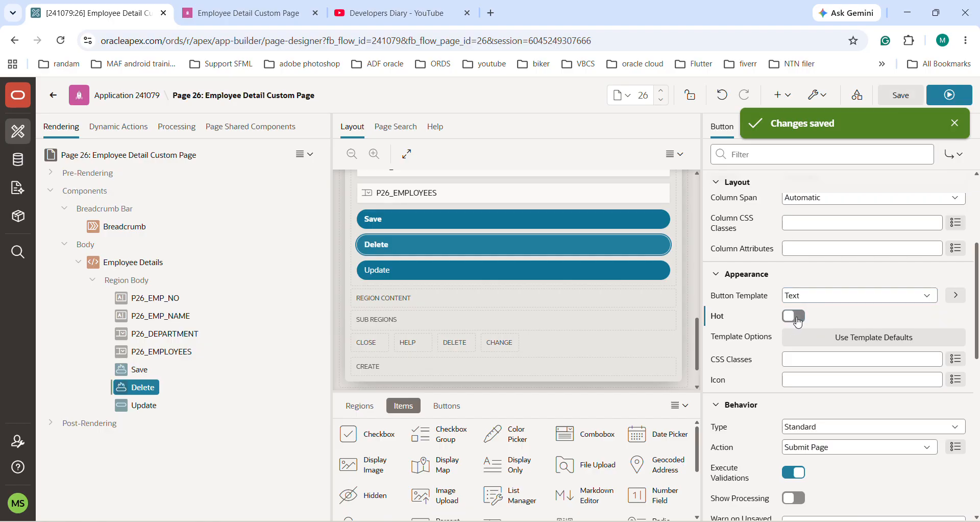
Step: Review the Delete button's template options, keeping the defaults and leaving its icon empty, and save the page
{"action": "left_click", "coordinate": [864, 341]}
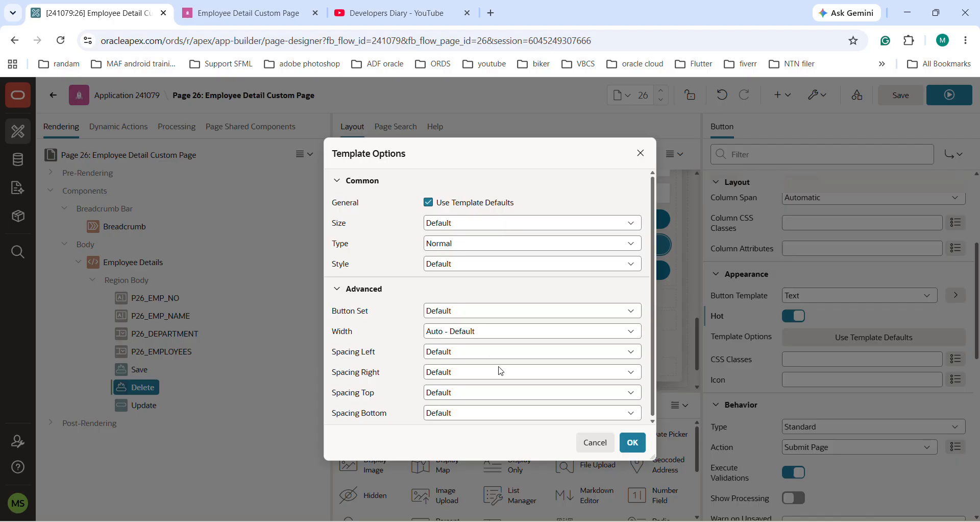
{"action": "left_click", "coordinate": [642, 448]}
{"action": "left_click", "coordinate": [856, 380]}
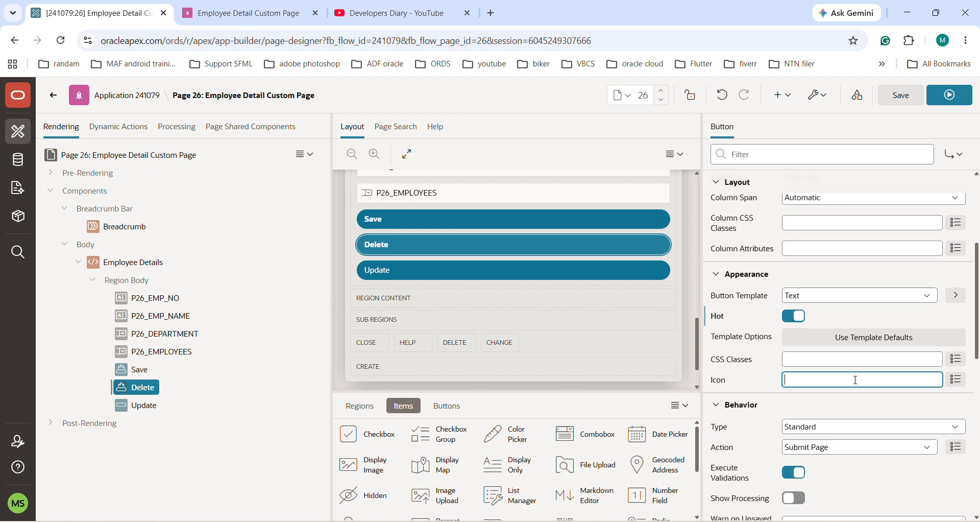
{"action": "left_click", "coordinate": [901, 97]}
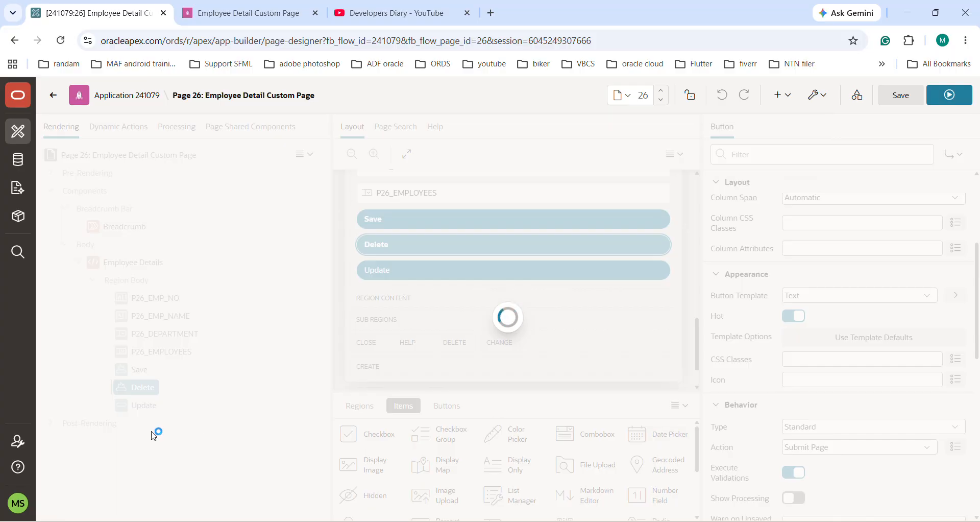
Step: Set the Update button's template to Text with Icon and enable its Hot setting
{"action": "left_click", "coordinate": [136, 405]}
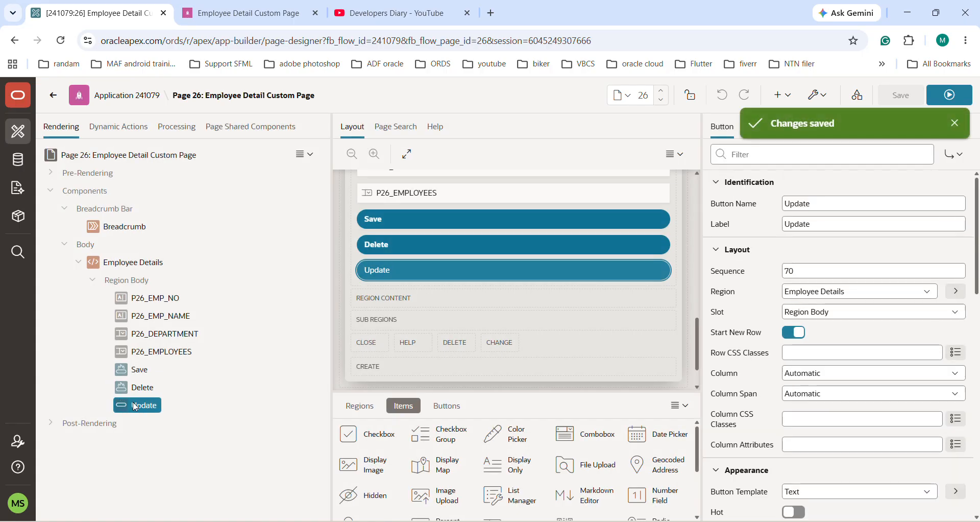
{"action": "scroll", "coordinate": [902, 331], "scroll_direction": "down", "scroll_amount": 3}
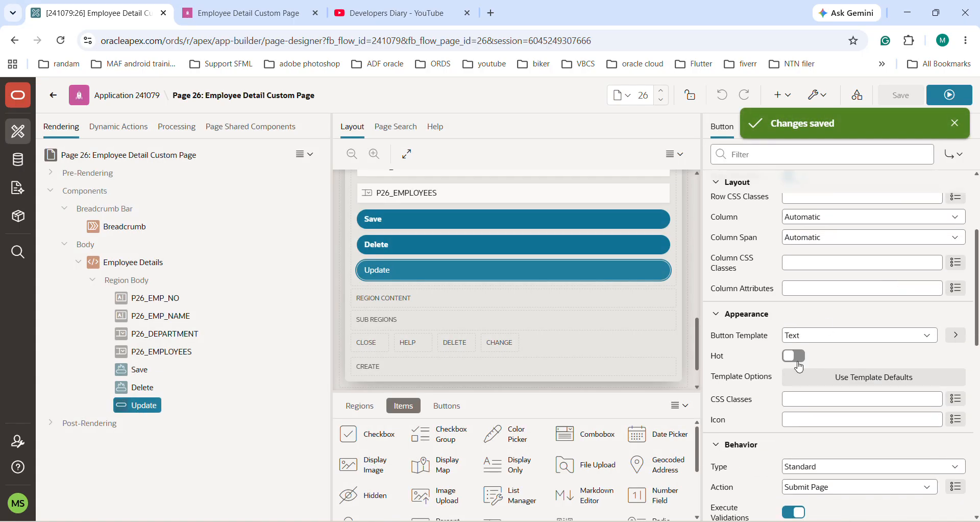
{"action": "left_click", "coordinate": [837, 337]}
{"action": "left_click", "coordinate": [811, 382]}
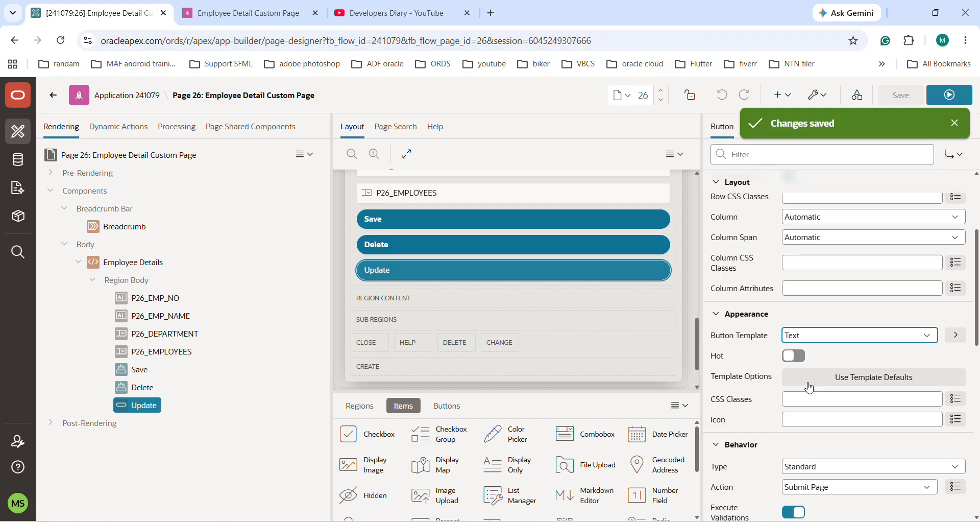
{"action": "left_click", "coordinate": [806, 358]}
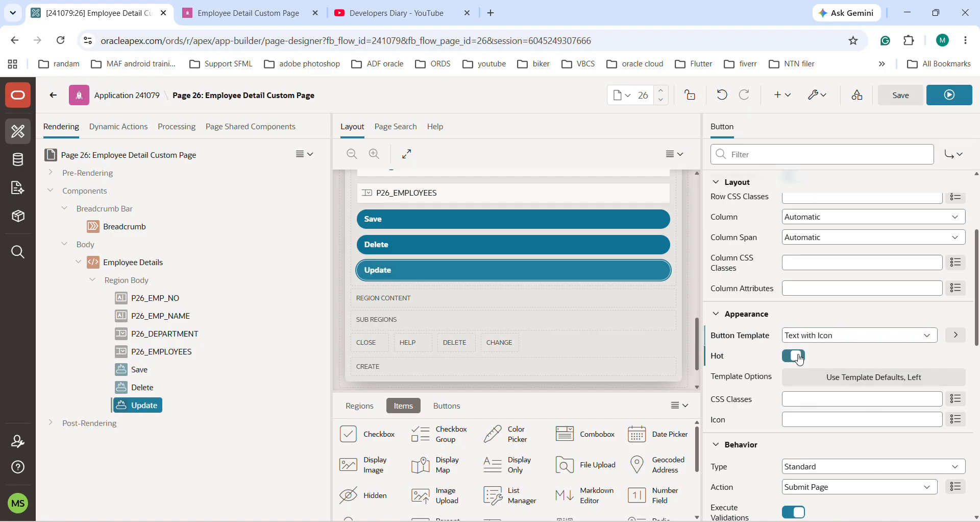
Step: Give the Update button the icon fa-check-circle and save the page
{"action": "left_click", "coordinate": [812, 415]}
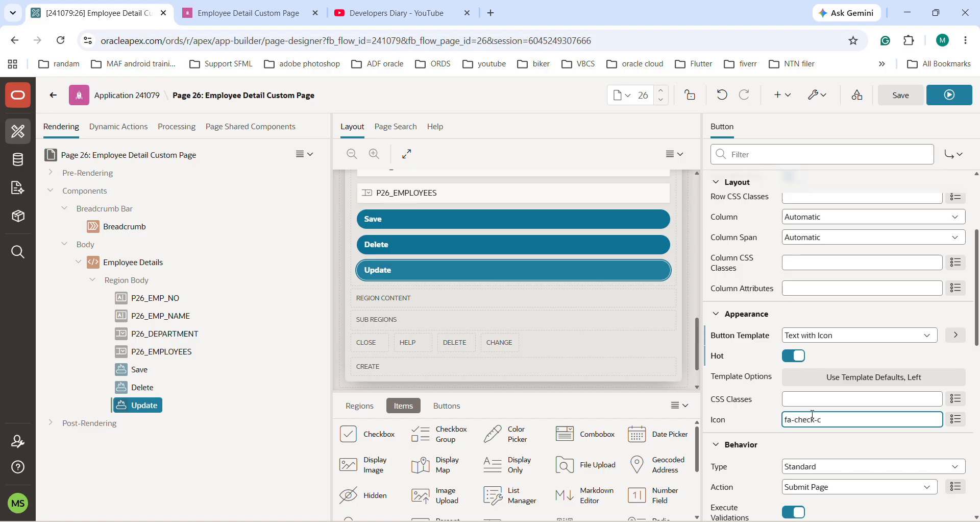
{"action": "type", "text": "fa-check-circle"}
{"action": "left_click", "coordinate": [897, 99]}
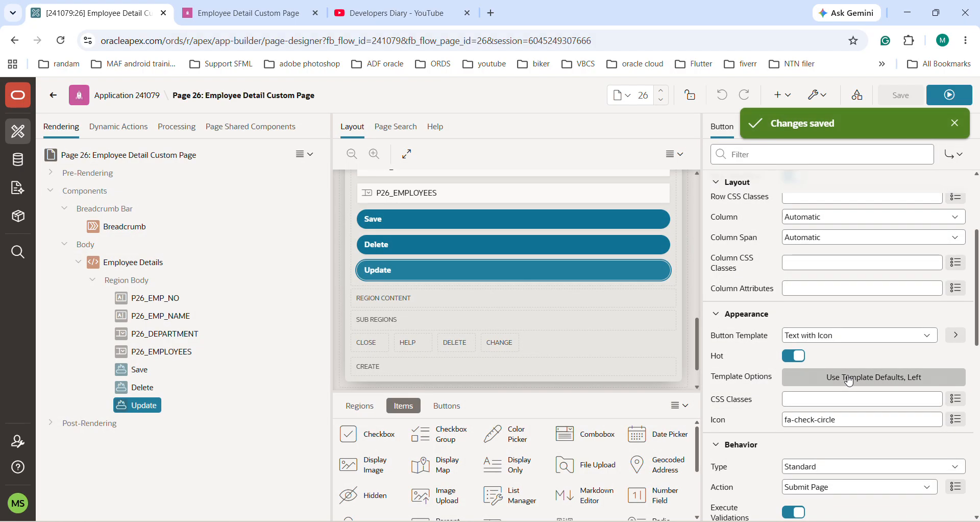
Step: Review the Update button's template options without changing them, and run the page to check the three buttons
{"action": "left_click", "coordinate": [842, 378]}
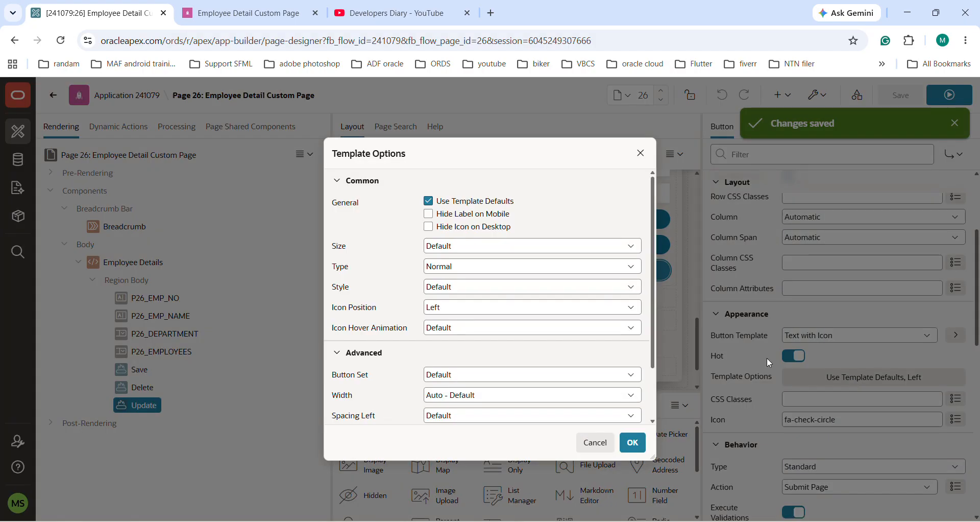
{"action": "left_click", "coordinate": [645, 155]}
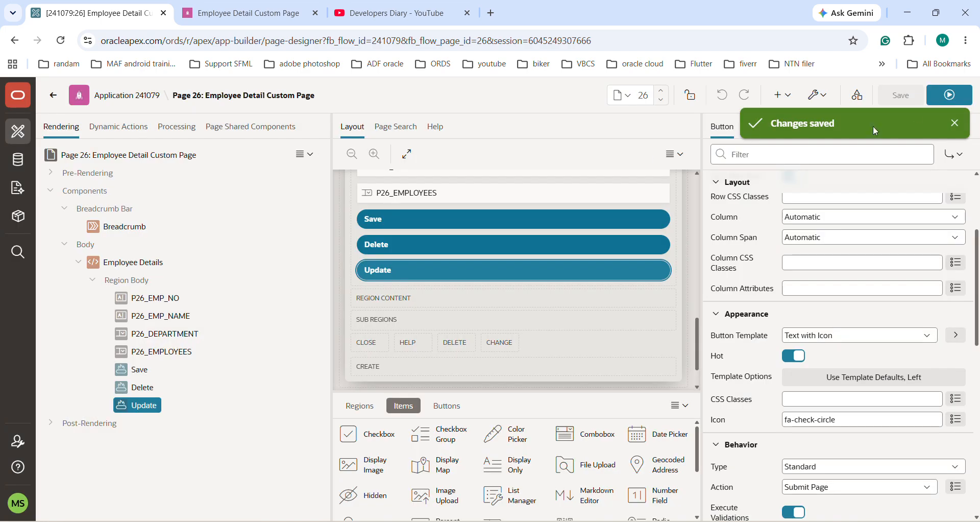
{"action": "left_click", "coordinate": [955, 123]}
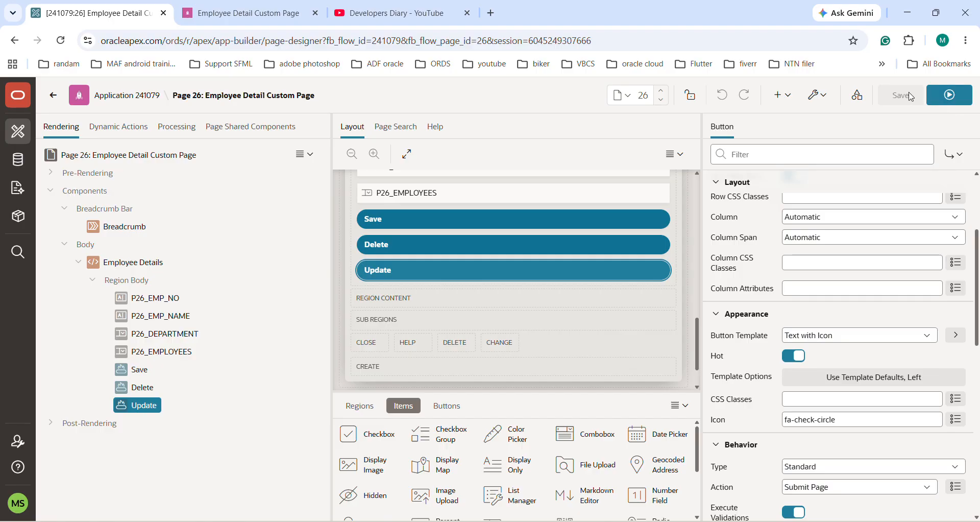
{"action": "left_click", "coordinate": [948, 98]}
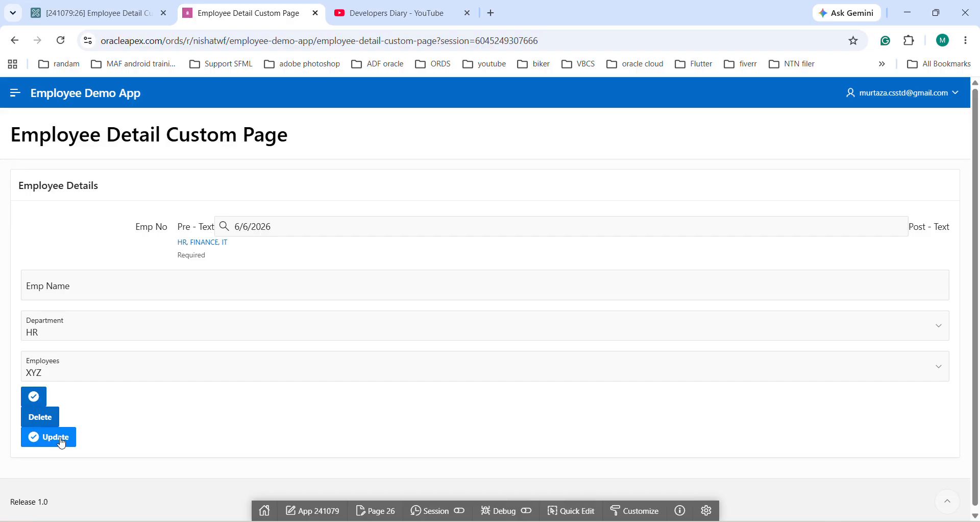
Step: Set the Save button's template options to size Small and type Success
{"action": "left_click", "coordinate": [79, 16]}
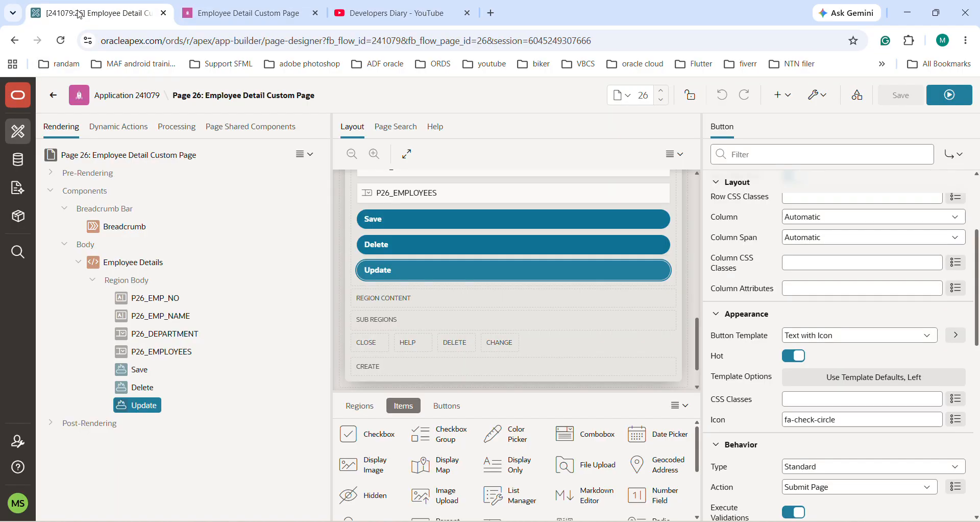
{"action": "left_click", "coordinate": [123, 376]}
{"action": "scroll", "coordinate": [861, 409], "scroll_direction": "down", "scroll_amount": 5}
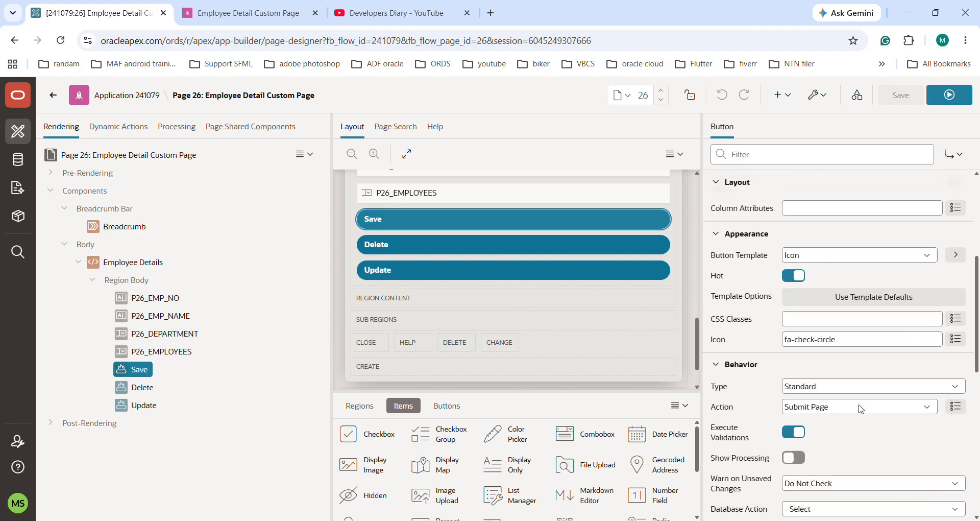
{"action": "left_click", "coordinate": [823, 300]}
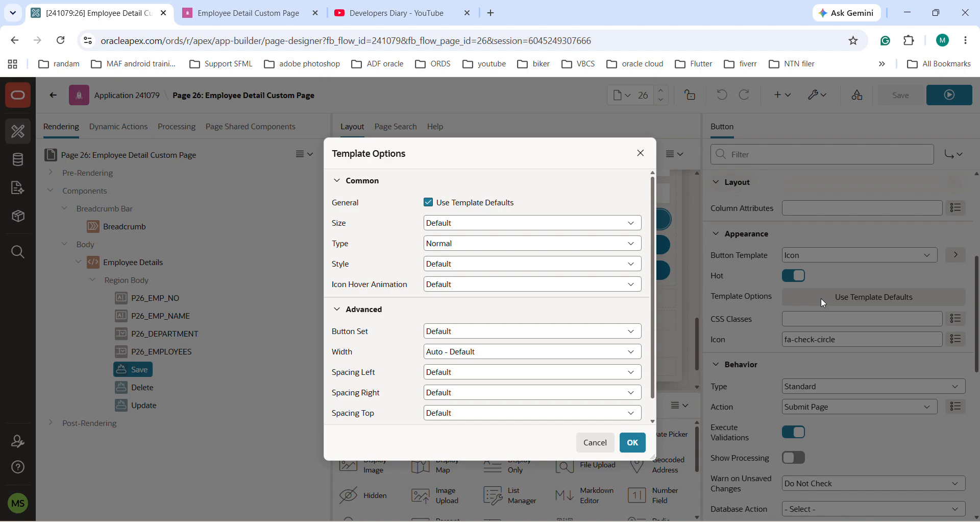
{"action": "left_click", "coordinate": [452, 225]}
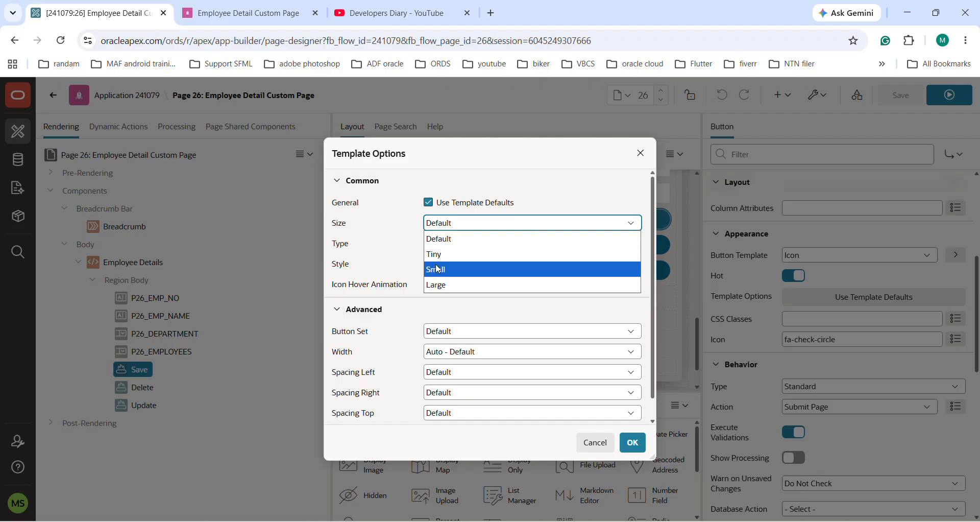
{"action": "left_click", "coordinate": [438, 271]}
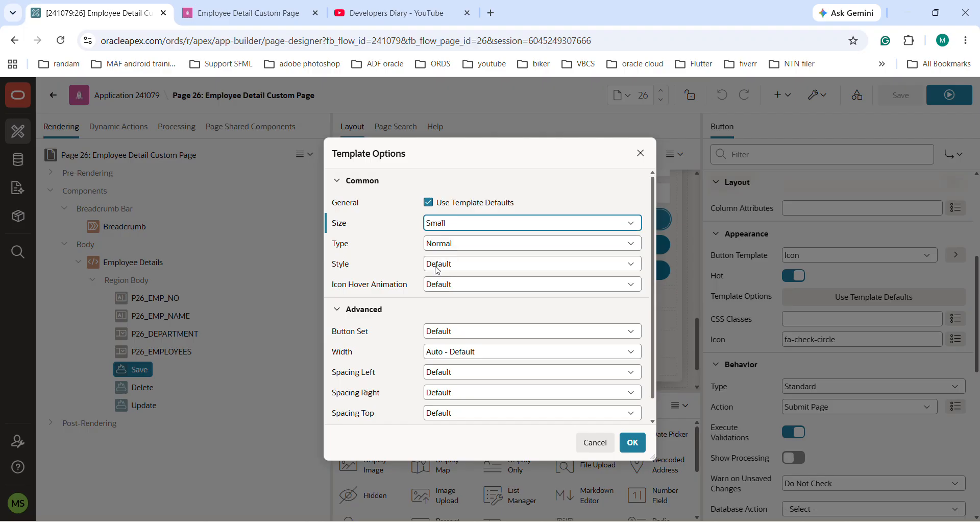
{"action": "left_click", "coordinate": [467, 252]}
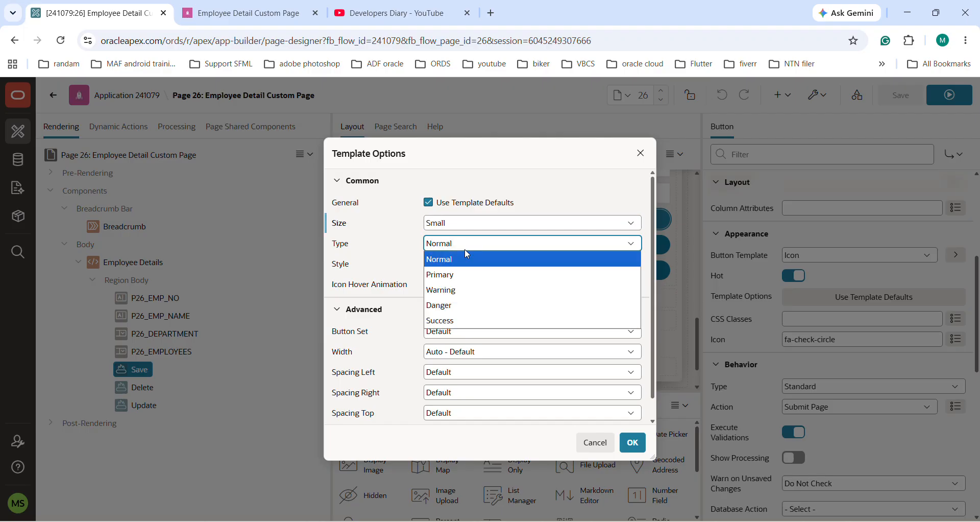
{"action": "left_click", "coordinate": [449, 305]}
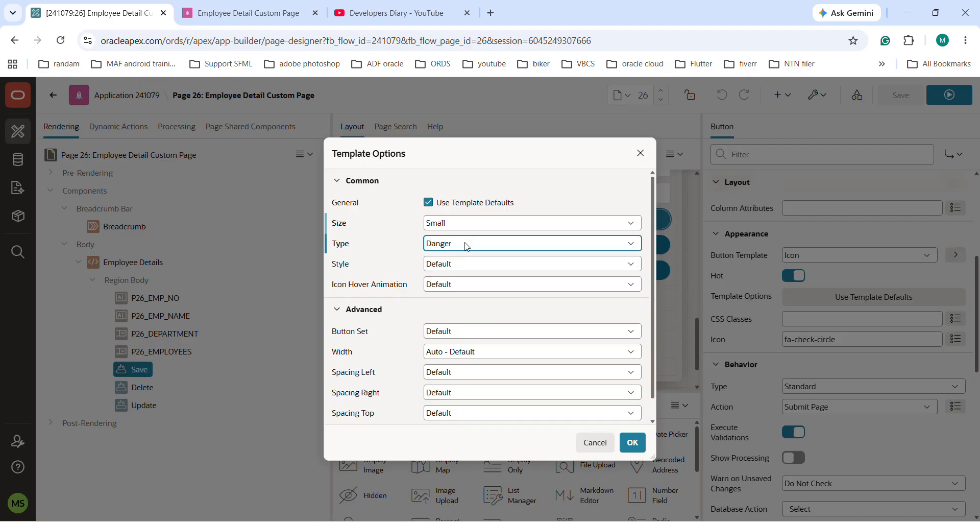
{"action": "left_click", "coordinate": [465, 245]}
{"action": "left_click", "coordinate": [443, 320]}
Step: Set the Save button's style to Simple and its icon hover animation to Push, apply the options and save the page
{"action": "left_click", "coordinate": [458, 264]}
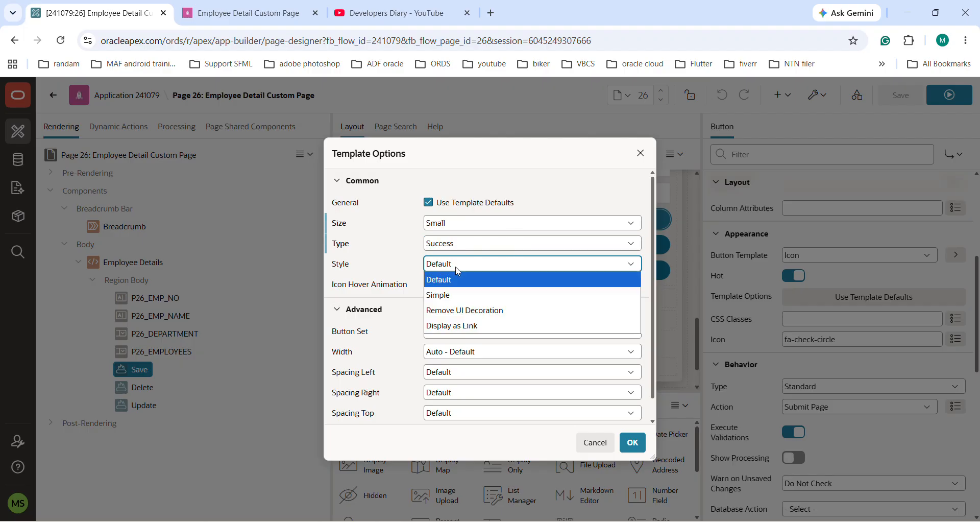
{"action": "left_click", "coordinate": [456, 296]}
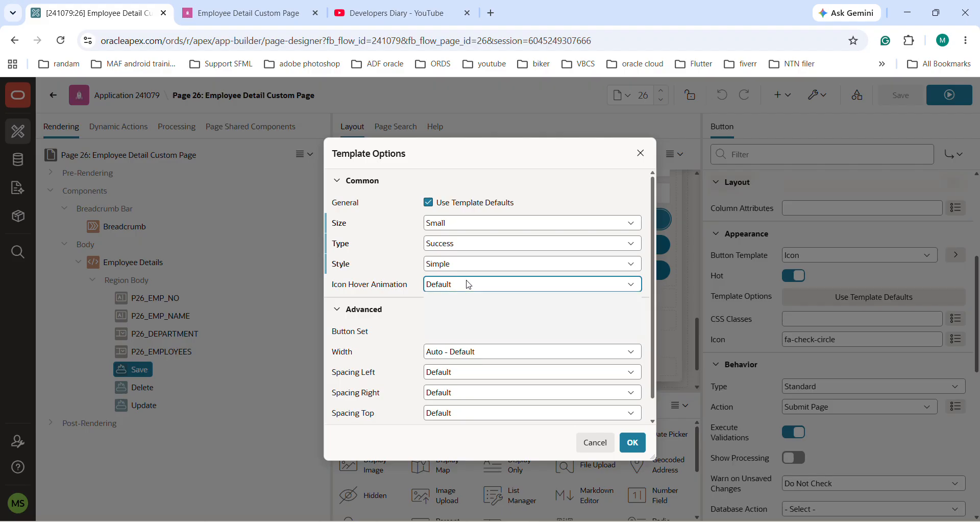
{"action": "left_click", "coordinate": [466, 284]}
{"action": "left_click", "coordinate": [437, 331]}
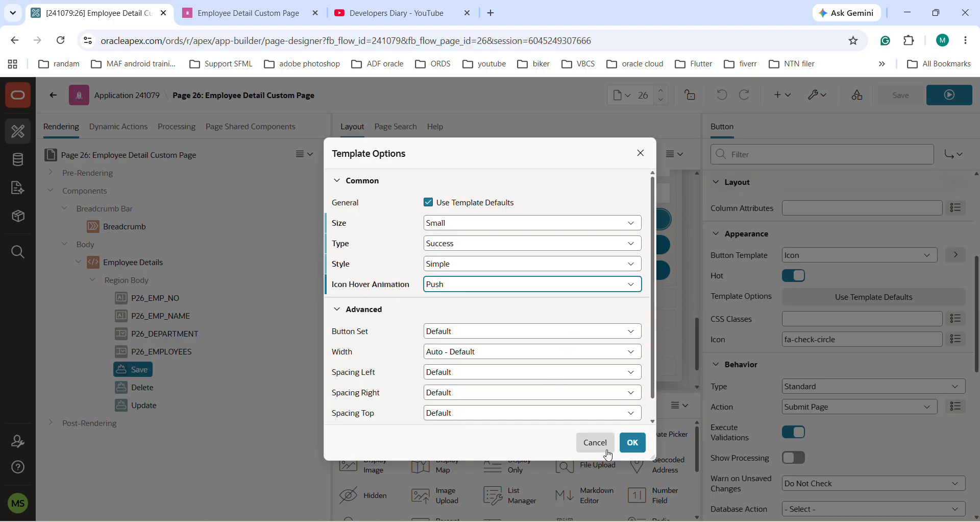
{"action": "left_click", "coordinate": [632, 442]}
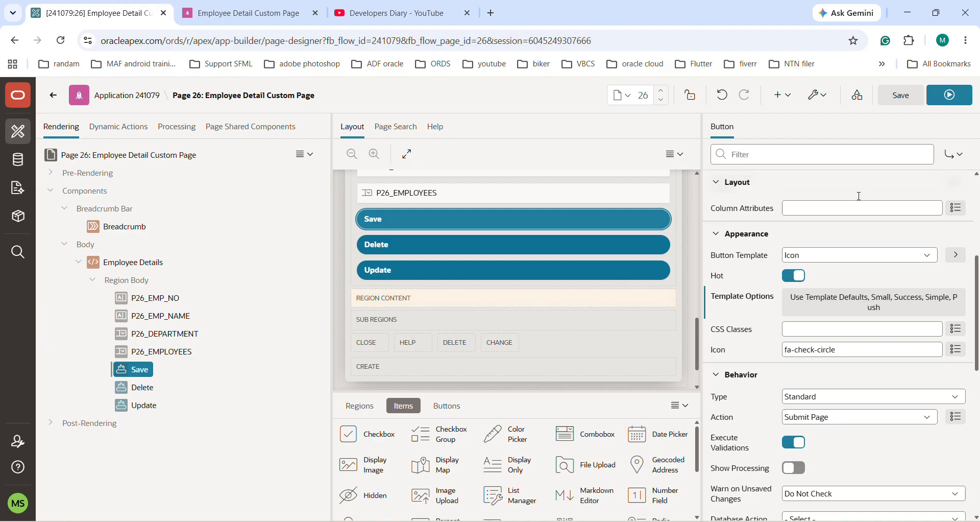
{"action": "left_click", "coordinate": [900, 95]}
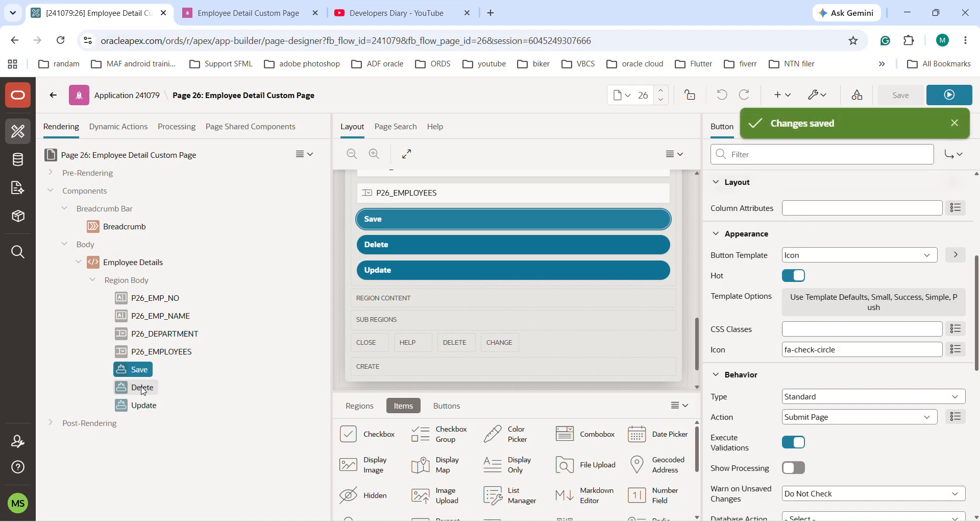
Step: Set the Delete button's template options to type Danger and style Remove UI Decoration
{"action": "left_click", "coordinate": [142, 388]}
{"action": "scroll", "coordinate": [874, 472], "scroll_direction": "down", "scroll_amount": 3}
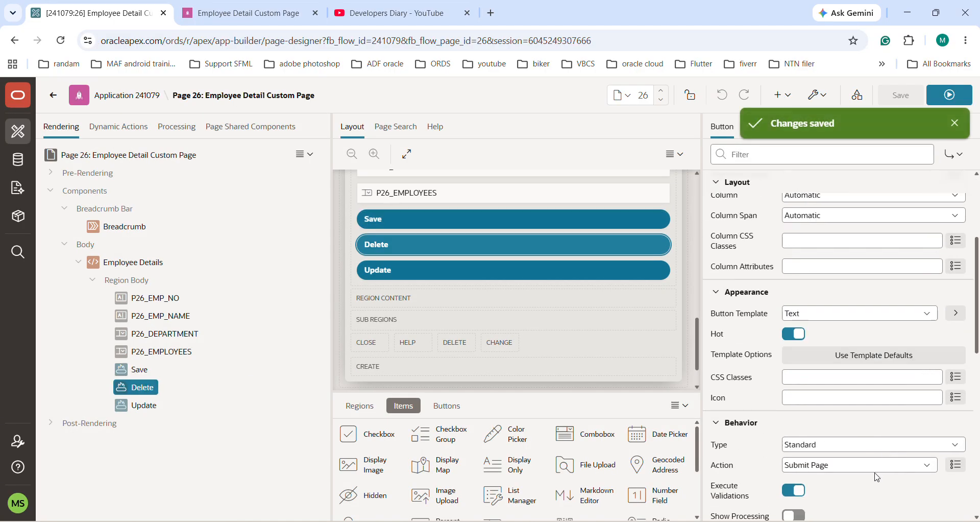
{"action": "left_click", "coordinate": [839, 357]}
{"action": "left_click", "coordinate": [469, 249]}
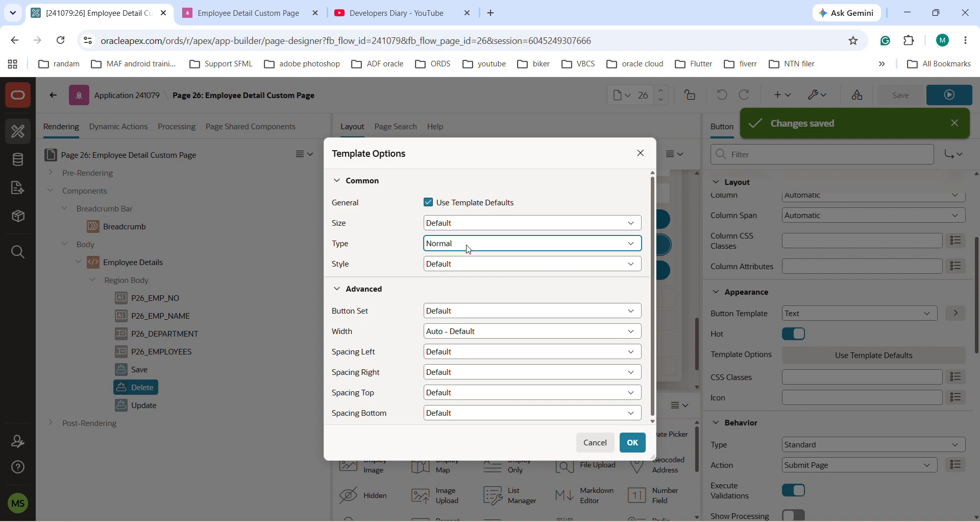
{"action": "left_click", "coordinate": [468, 249]}
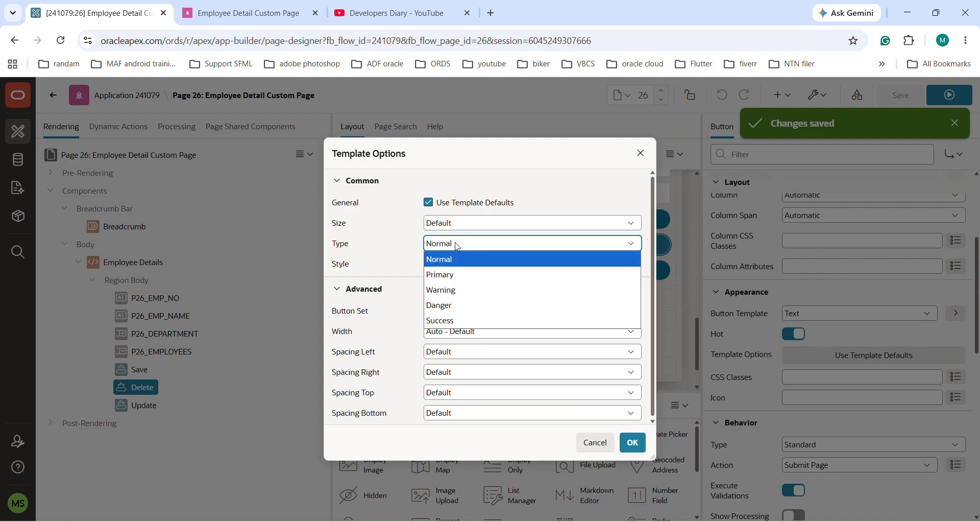
{"action": "left_click", "coordinate": [440, 306]}
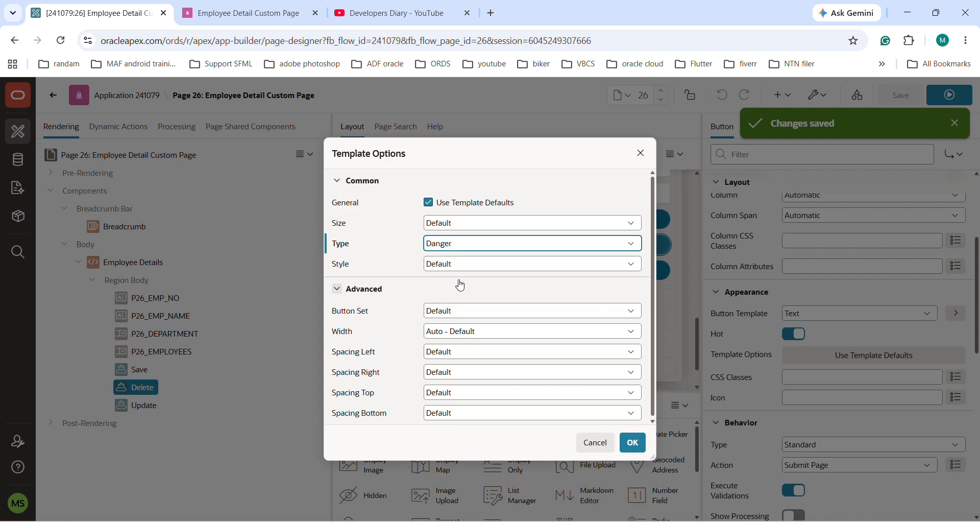
{"action": "left_click", "coordinate": [471, 270]}
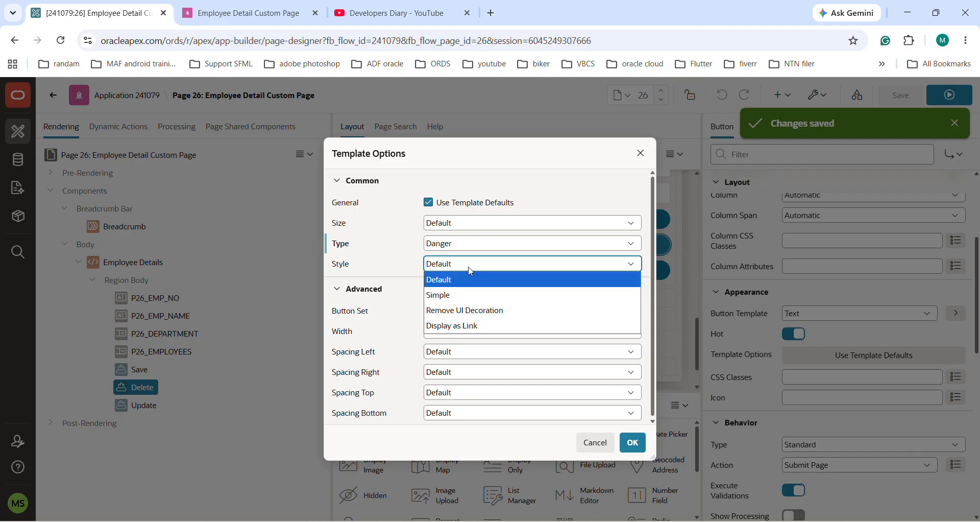
{"action": "left_click", "coordinate": [463, 310]}
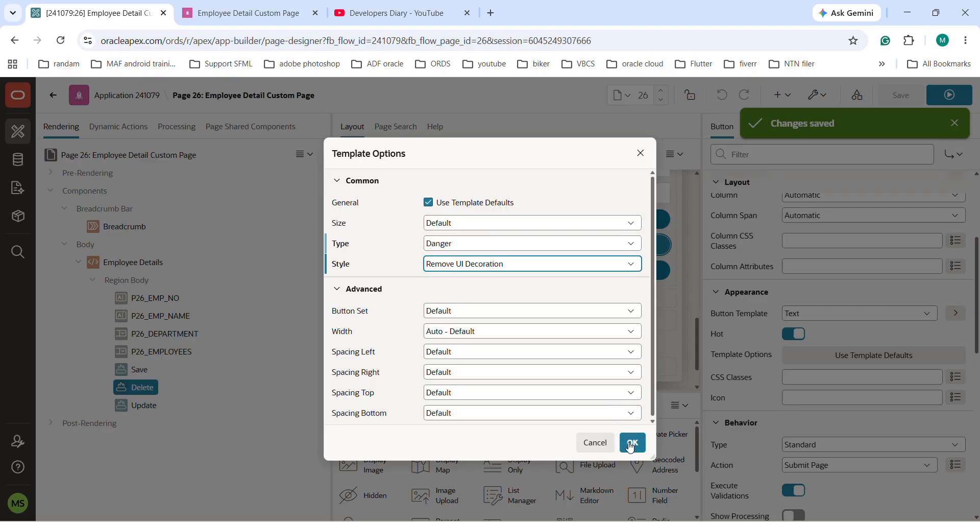
Step: Set the Delete button's size to Tiny, apply the template options and save the page
{"action": "left_click", "coordinate": [467, 223]}
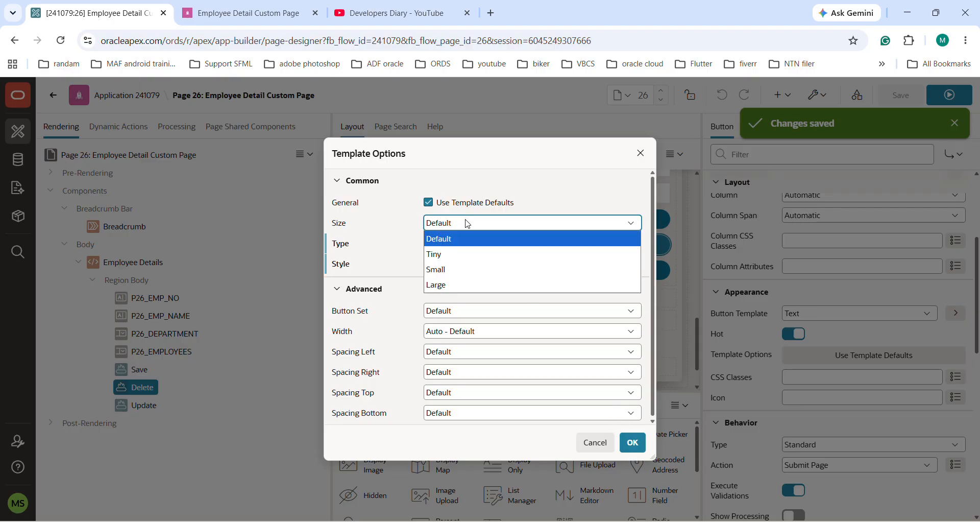
{"action": "left_click", "coordinate": [455, 254]}
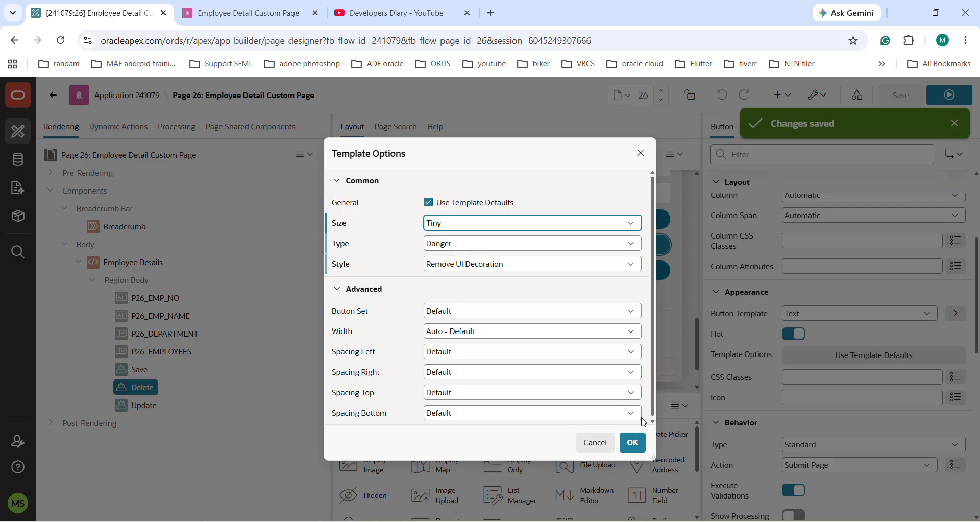
{"action": "left_click", "coordinate": [638, 444]}
{"action": "left_click", "coordinate": [900, 95]}
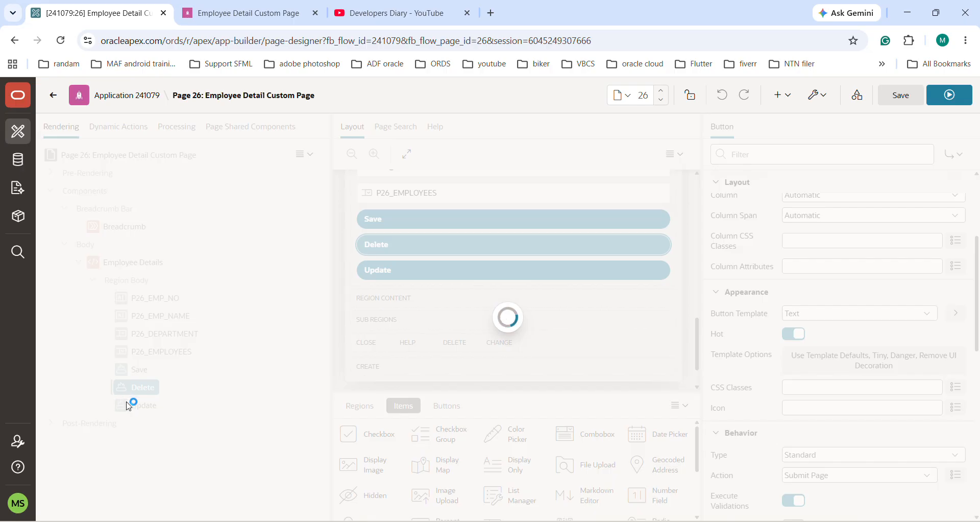
Step: Set the Update button's template options to size Large and type Primary
{"action": "left_click", "coordinate": [134, 405]}
{"action": "scroll", "coordinate": [877, 392], "scroll_direction": "down", "scroll_amount": 2}
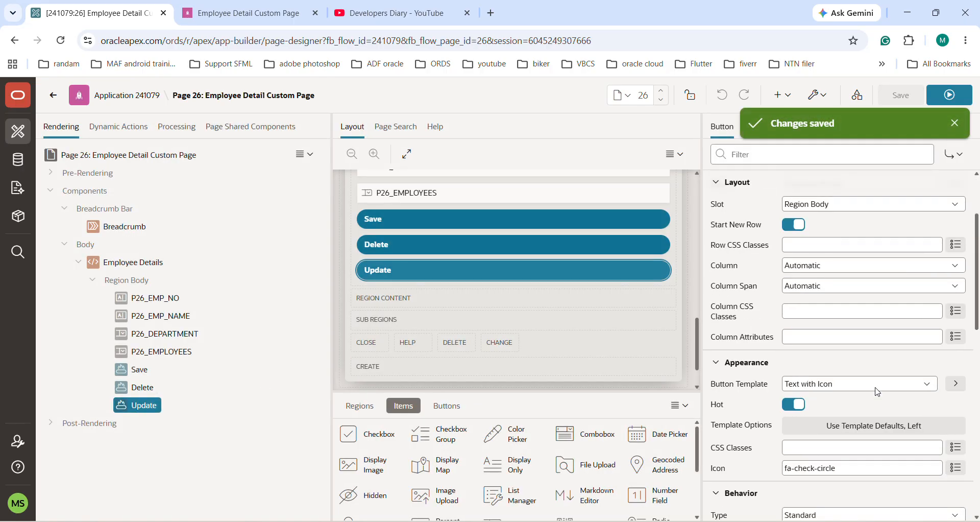
{"action": "scroll", "coordinate": [877, 391], "scroll_direction": "down", "scroll_amount": 1}
{"action": "left_click", "coordinate": [790, 383]}
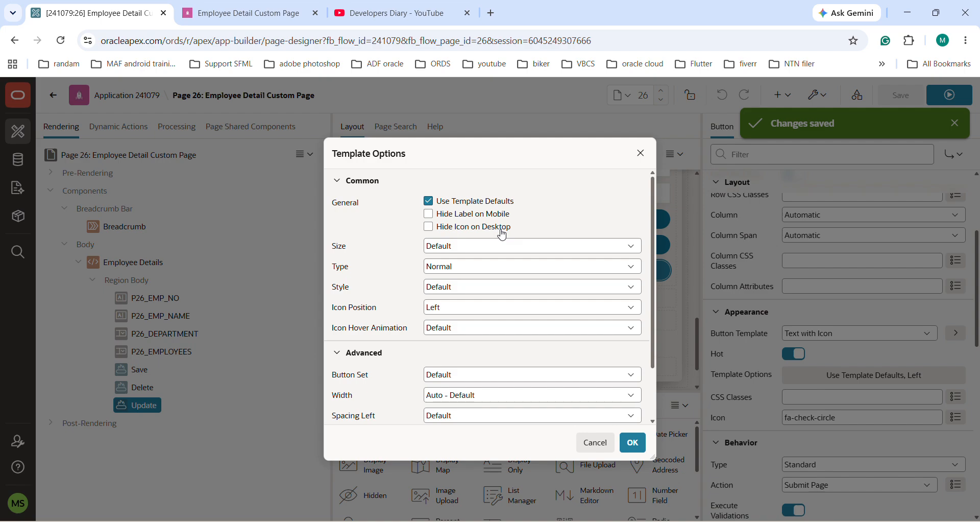
{"action": "left_click", "coordinate": [453, 246]}
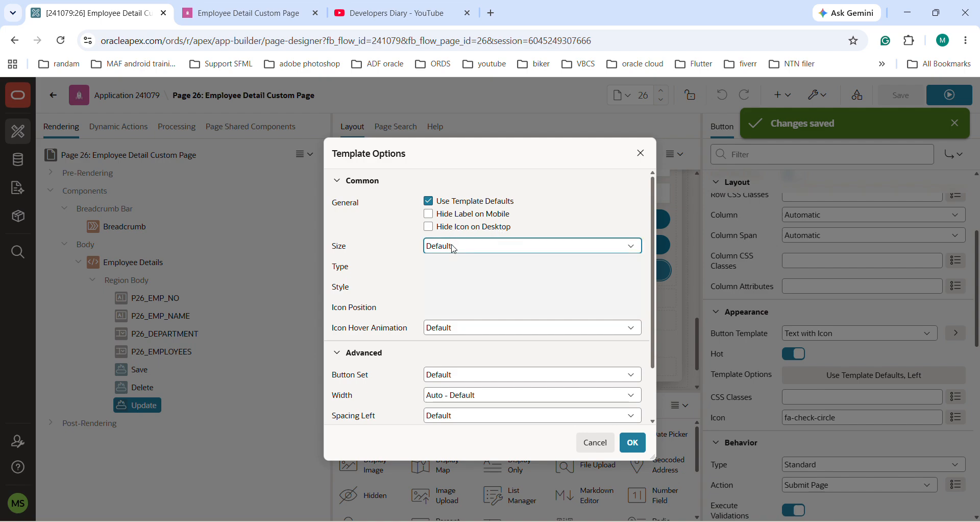
{"action": "left_click", "coordinate": [448, 309]}
{"action": "left_click", "coordinate": [453, 267]}
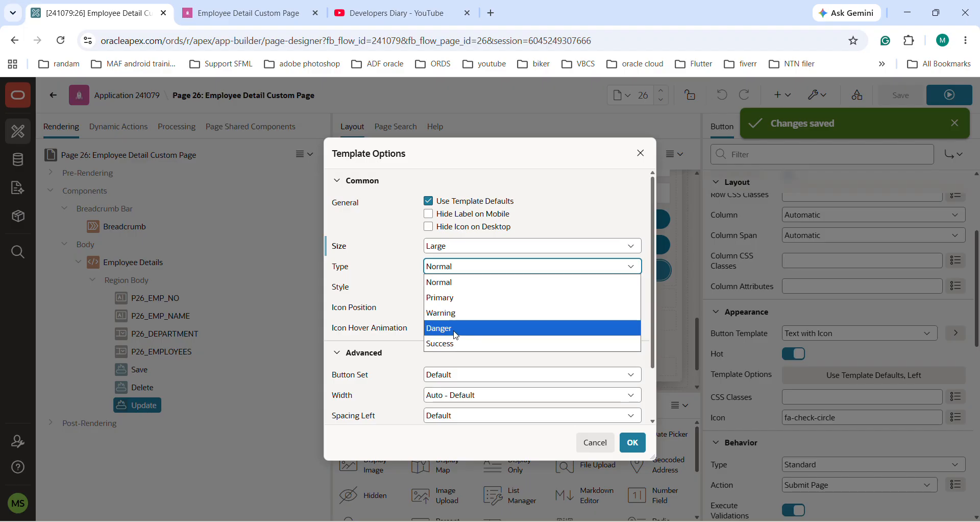
{"action": "left_click", "coordinate": [445, 298]}
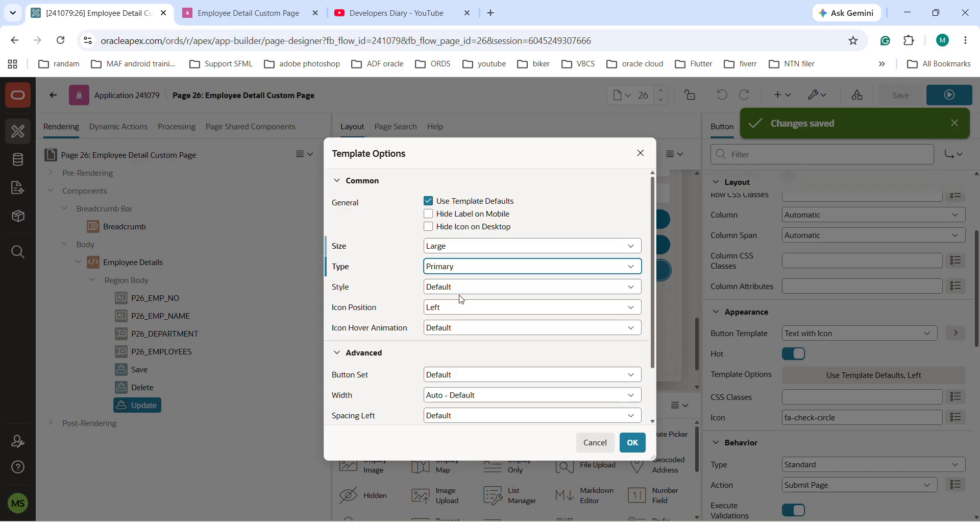
Step: Set the Update button's style to Display as Link and its icon hover animation to Push, apply the options and save the page
{"action": "left_click", "coordinate": [464, 286]}
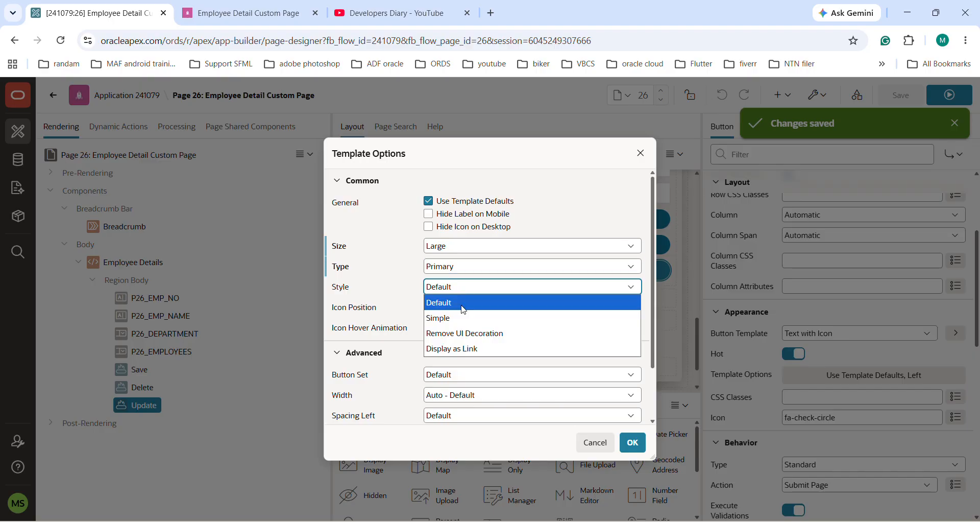
{"action": "left_click", "coordinate": [463, 350]}
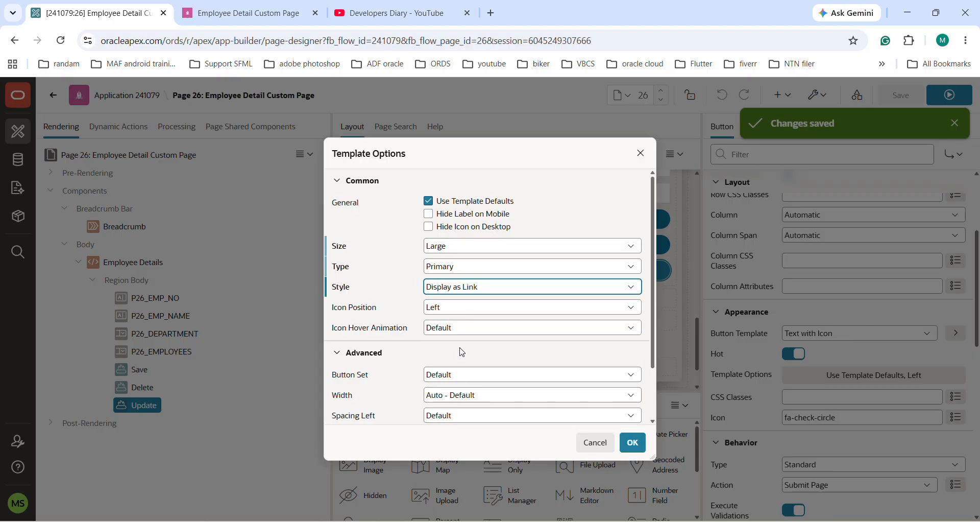
{"action": "left_click", "coordinate": [481, 309]}
{"action": "left_click", "coordinate": [462, 322]}
{"action": "left_click", "coordinate": [481, 328]}
{"action": "left_click", "coordinate": [446, 374]}
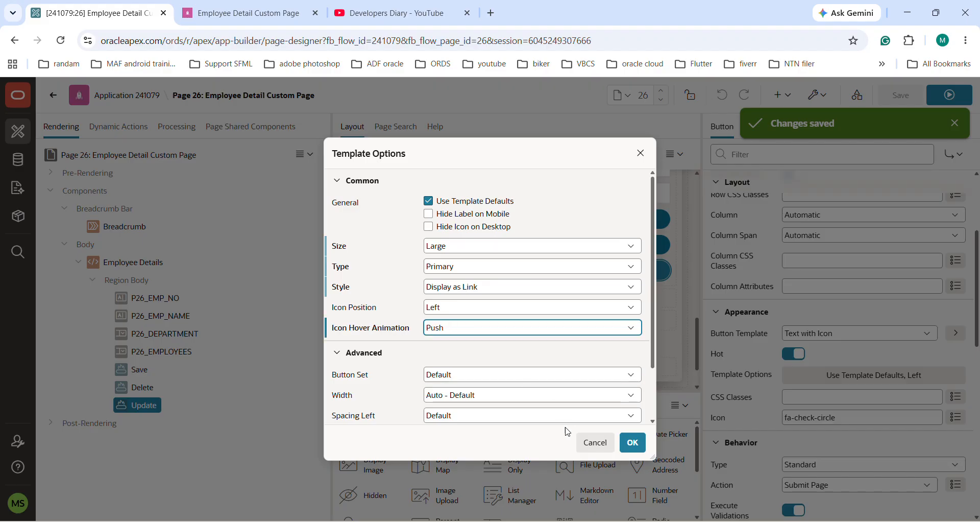
{"action": "left_click", "coordinate": [632, 443]}
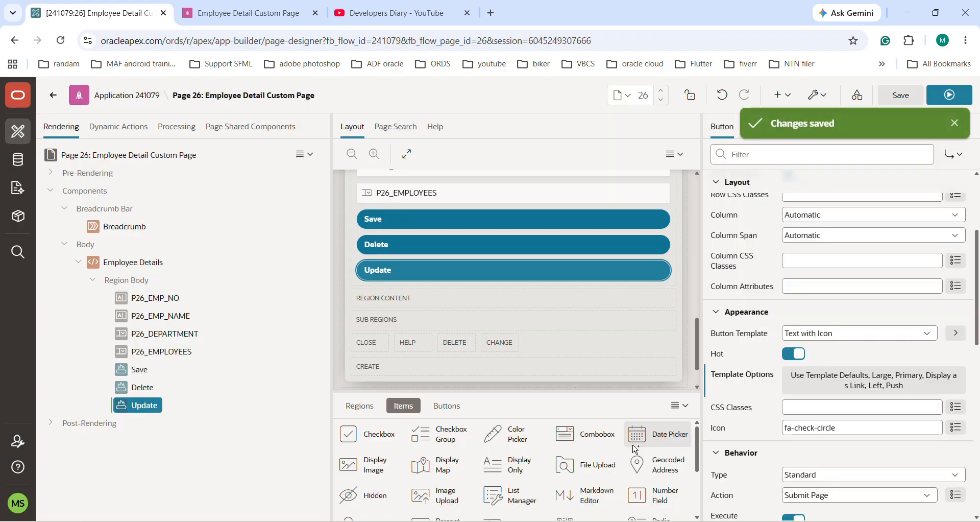
{"action": "left_click", "coordinate": [900, 96]}
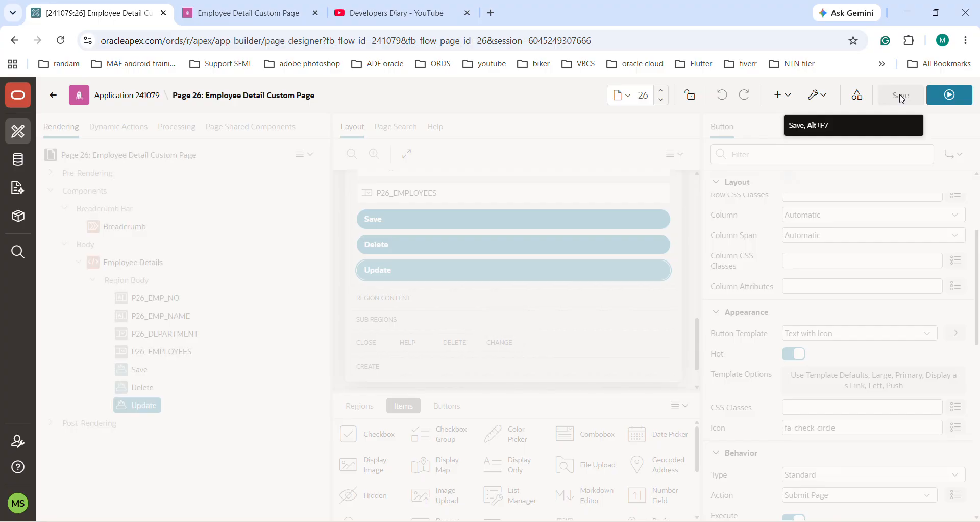
Step: Run the page and compare the rendered Save button with its template options in the page designer
{"action": "left_click", "coordinate": [948, 94]}
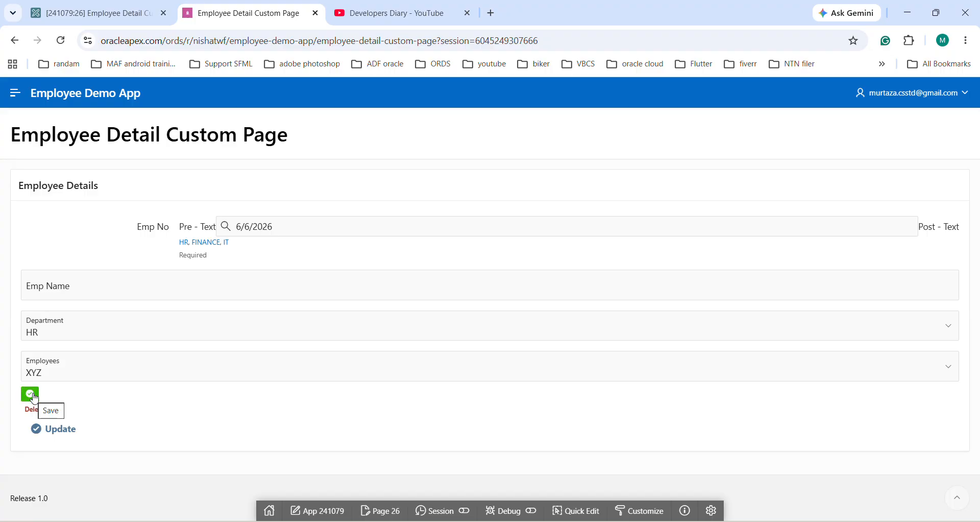
{"action": "left_click", "coordinate": [92, 13]}
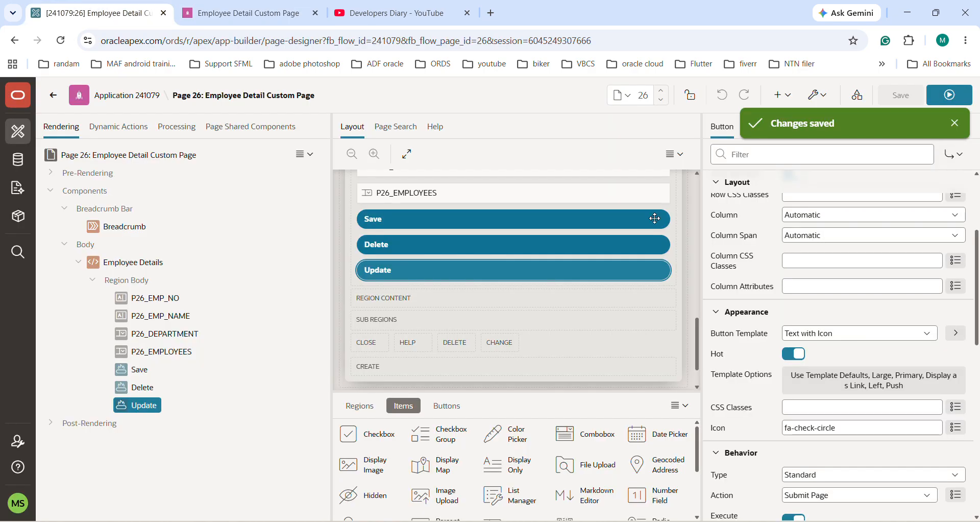
{"action": "left_click", "coordinate": [136, 369]}
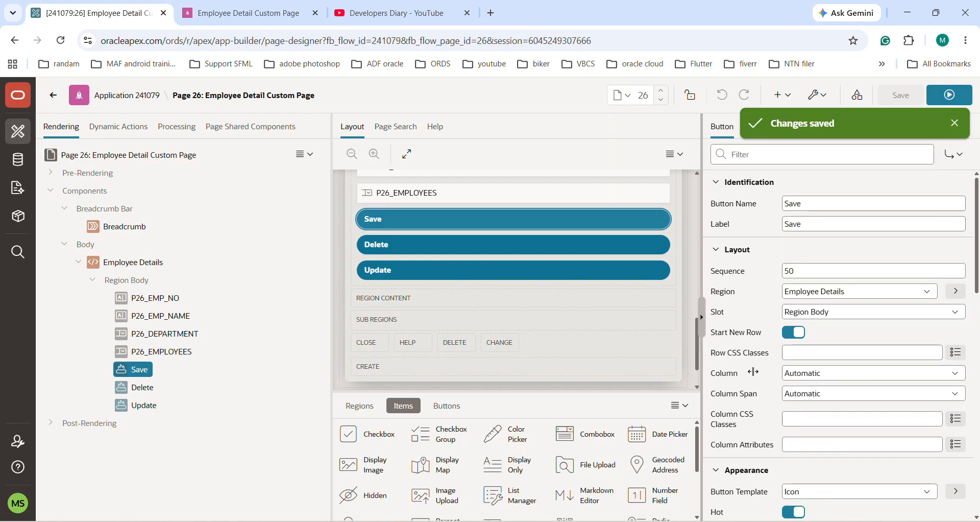
{"action": "scroll", "coordinate": [835, 421], "scroll_direction": "down", "scroll_amount": 5}
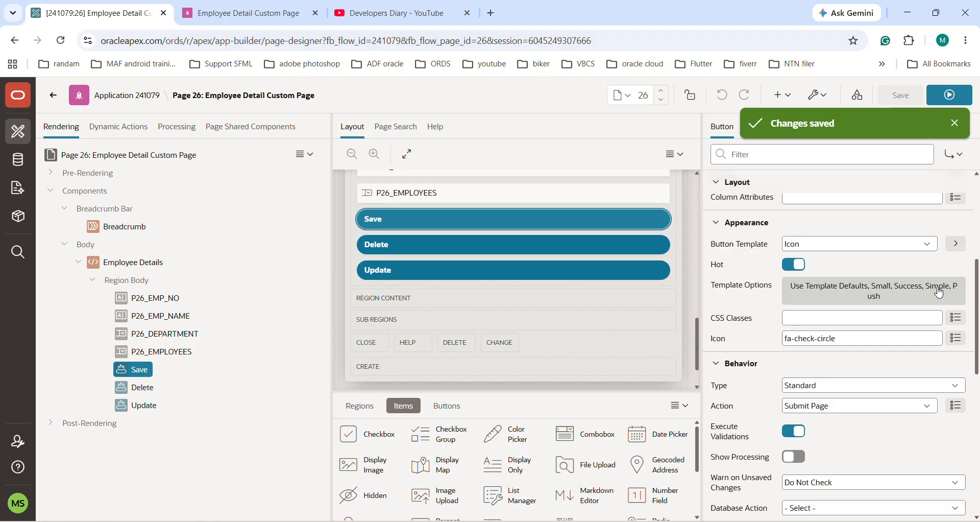
{"action": "left_click", "coordinate": [242, 14]}
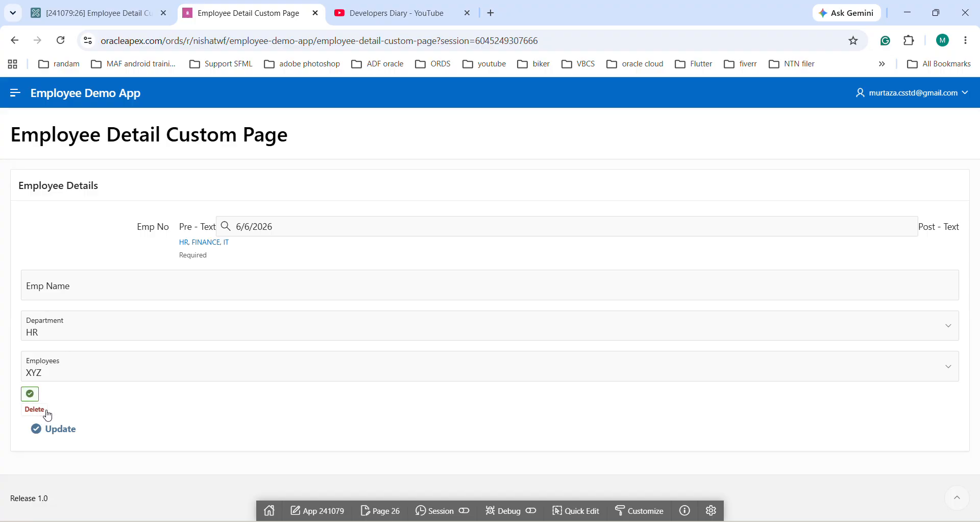
Step: Check the Delete button's template options in the page designer against its appearance on the running page
{"action": "left_click", "coordinate": [92, 14]}
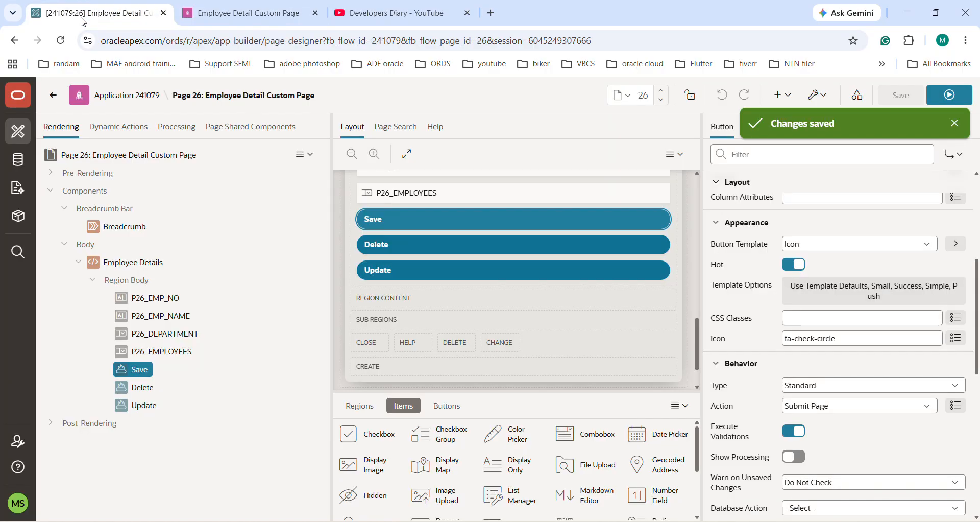
{"action": "left_click", "coordinate": [136, 387]}
{"action": "scroll", "coordinate": [908, 403], "scroll_direction": "down", "scroll_amount": 3}
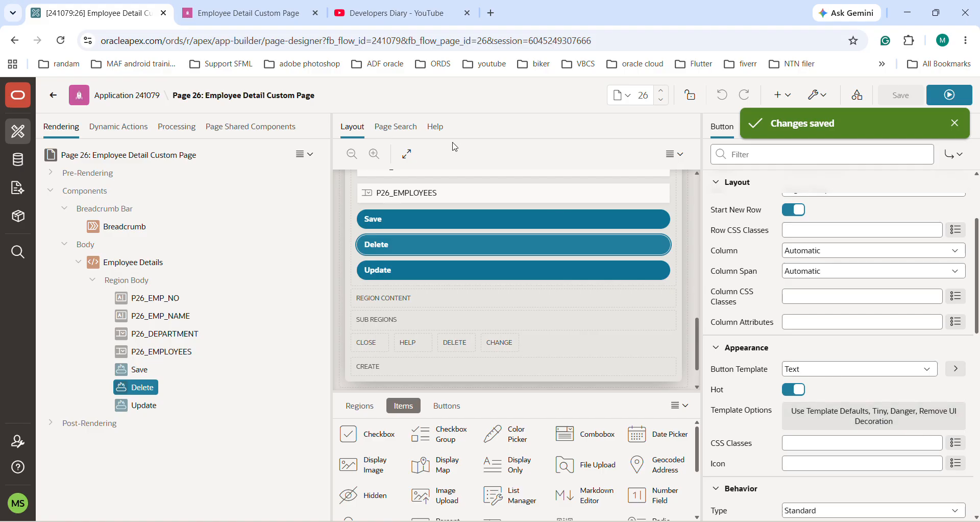
{"action": "left_click", "coordinate": [229, 5]}
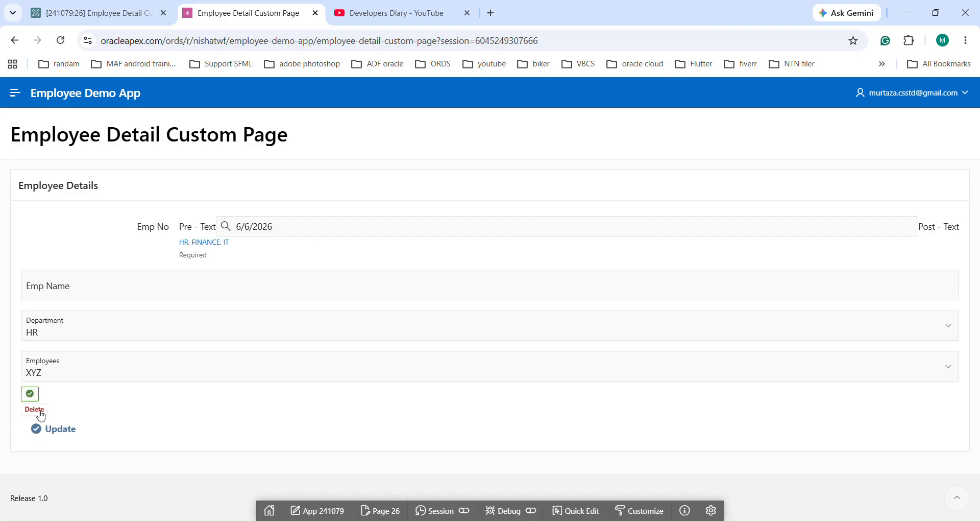
Step: Check the Update button's template options in the page designer against its appearance on the running page
{"action": "left_click", "coordinate": [102, 13]}
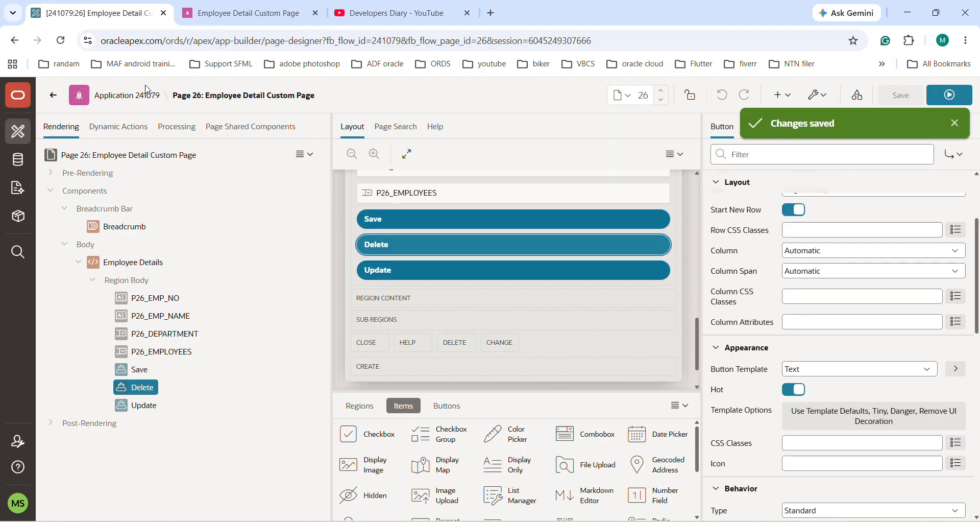
{"action": "left_click", "coordinate": [128, 406]}
{"action": "scroll", "coordinate": [847, 387], "scroll_direction": "down", "scroll_amount": 3}
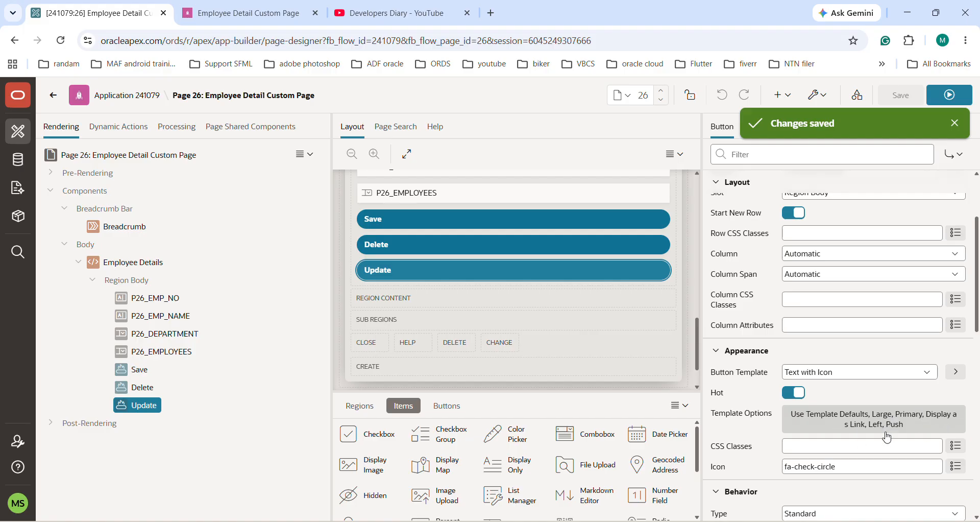
{"action": "left_click", "coordinate": [254, 15]}
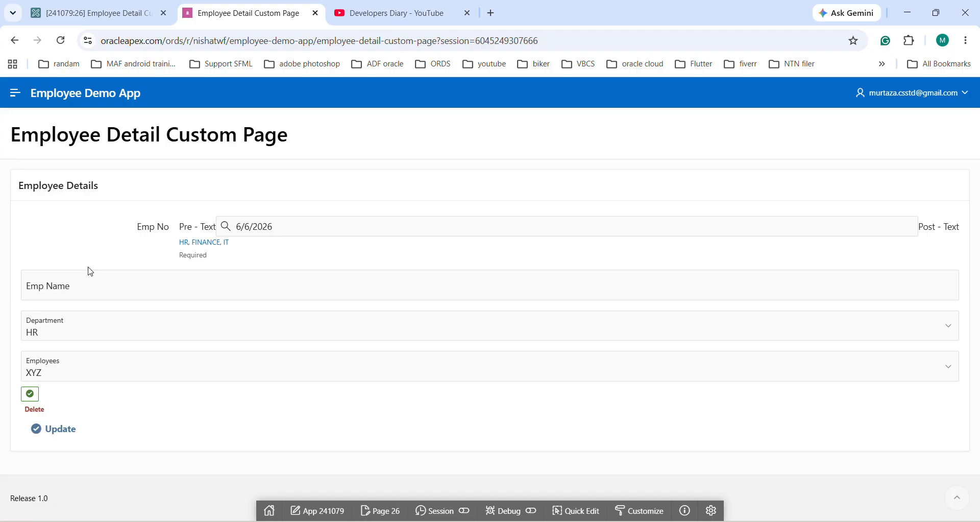
Step: Review the choices for Type and Action in the Update button's Behavior settings without changing them
{"action": "left_click", "coordinate": [97, 12]}
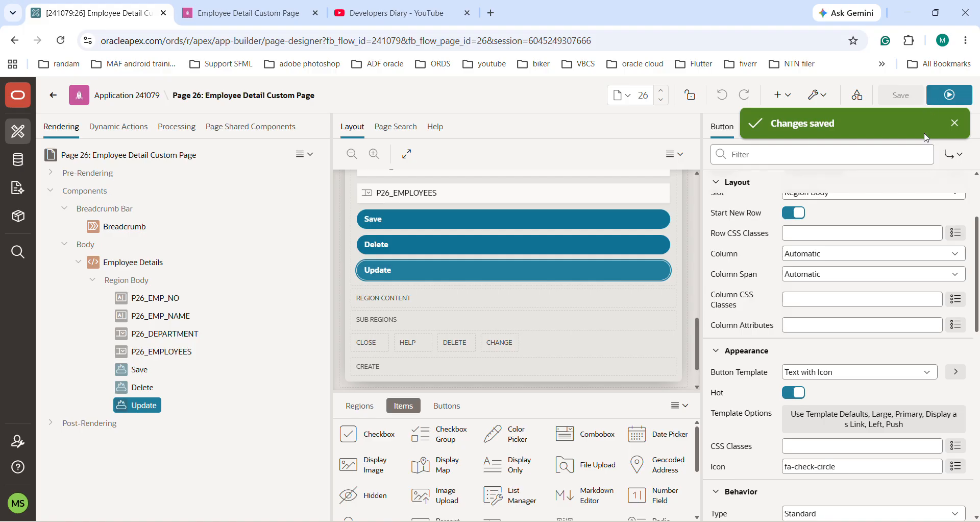
{"action": "scroll", "coordinate": [805, 412], "scroll_direction": "down", "scroll_amount": 3}
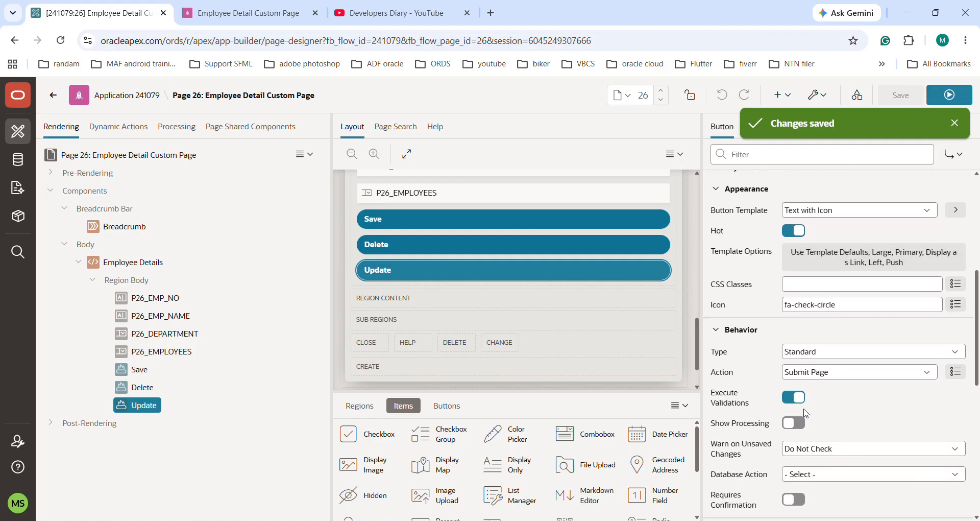
{"action": "left_click", "coordinate": [816, 353]}
{"action": "left_click", "coordinate": [817, 355]}
{"action": "left_click", "coordinate": [815, 373]}
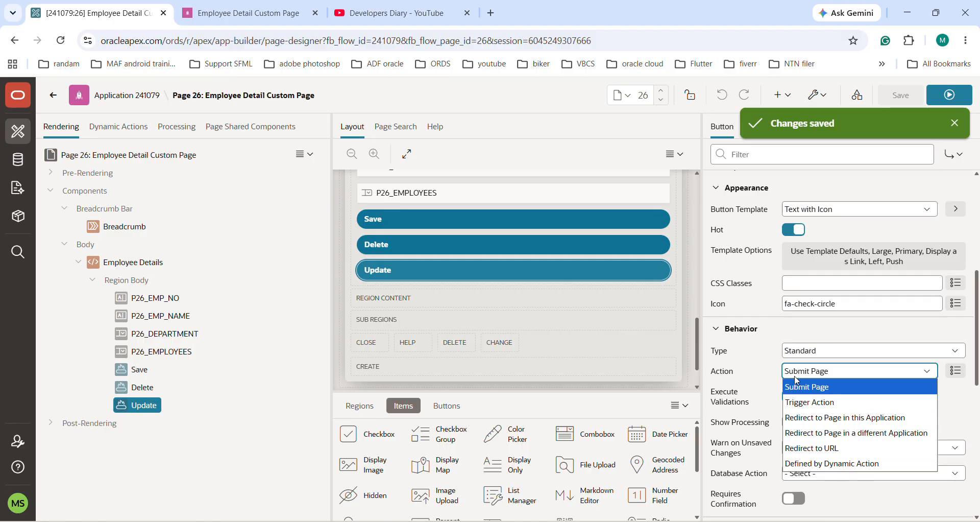
{"action": "left_click", "coordinate": [753, 358]}
{"action": "left_click", "coordinate": [754, 358]}
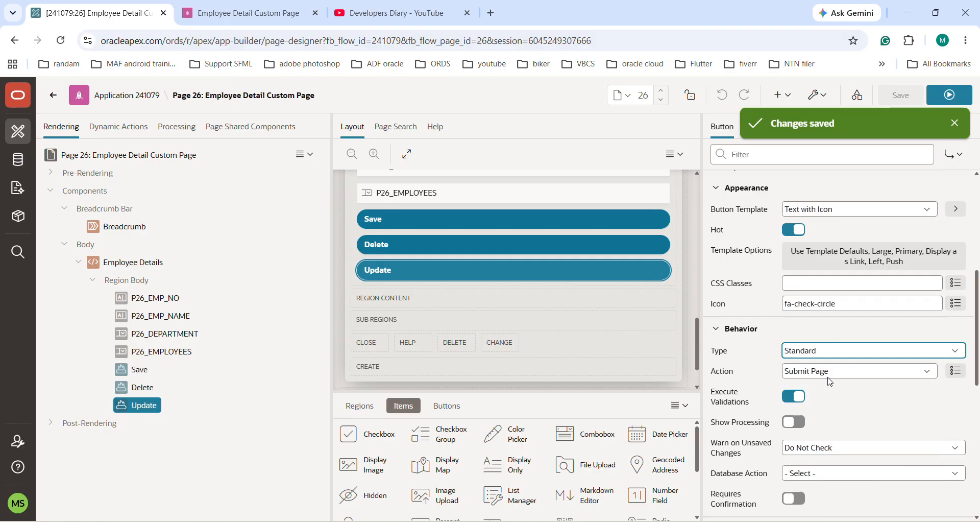